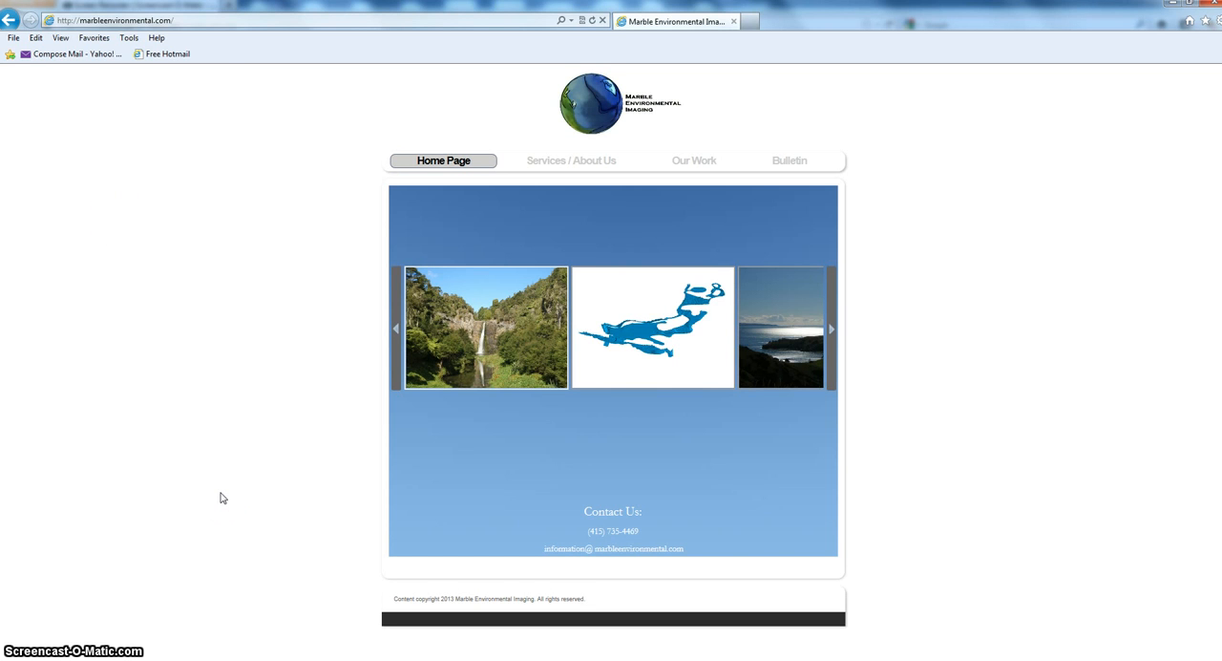
- Switch from the web browser to Google Earth Pro
click(28, 659)
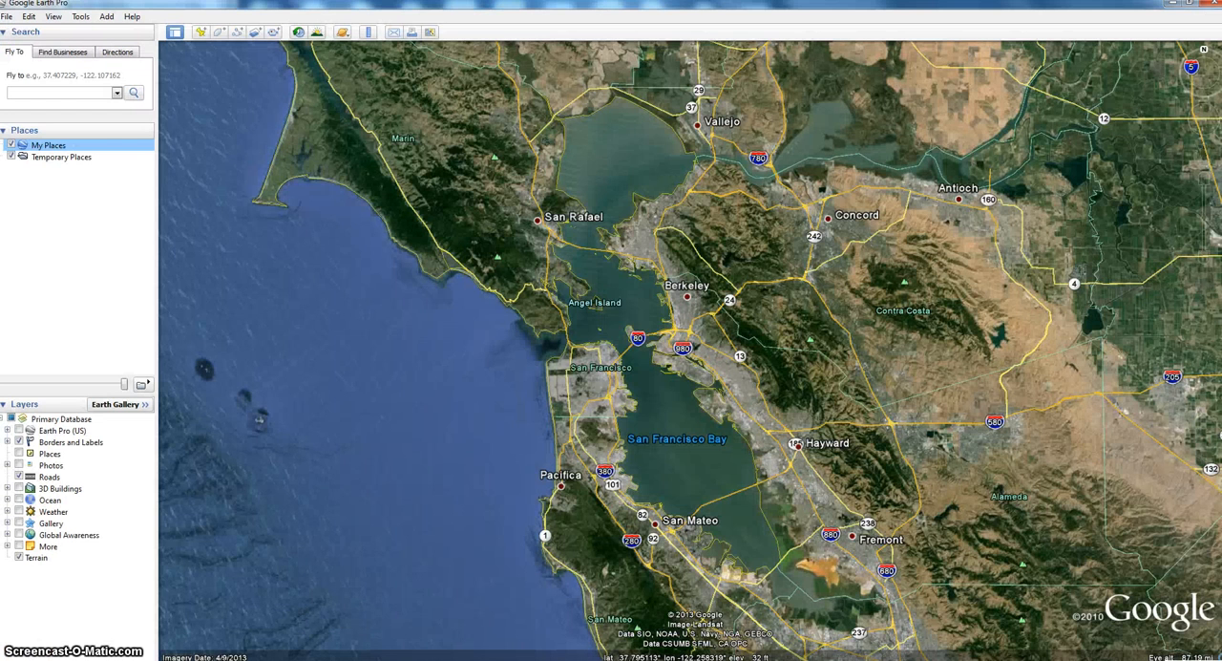
click(12, 16)
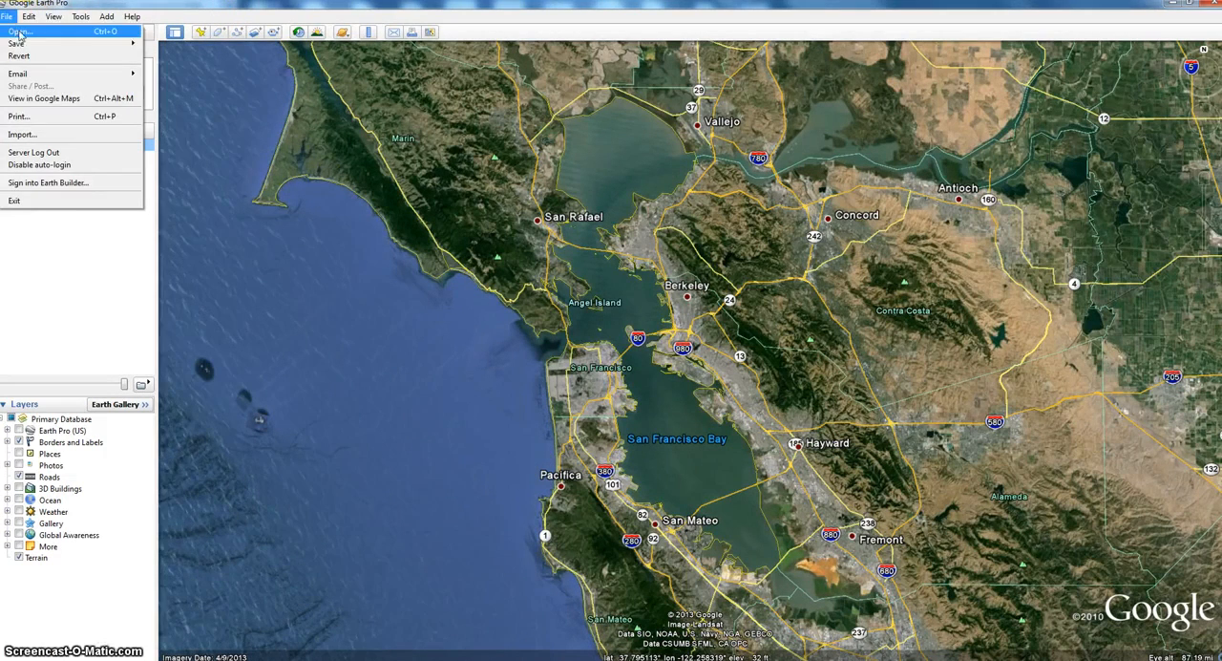
click(45, 131)
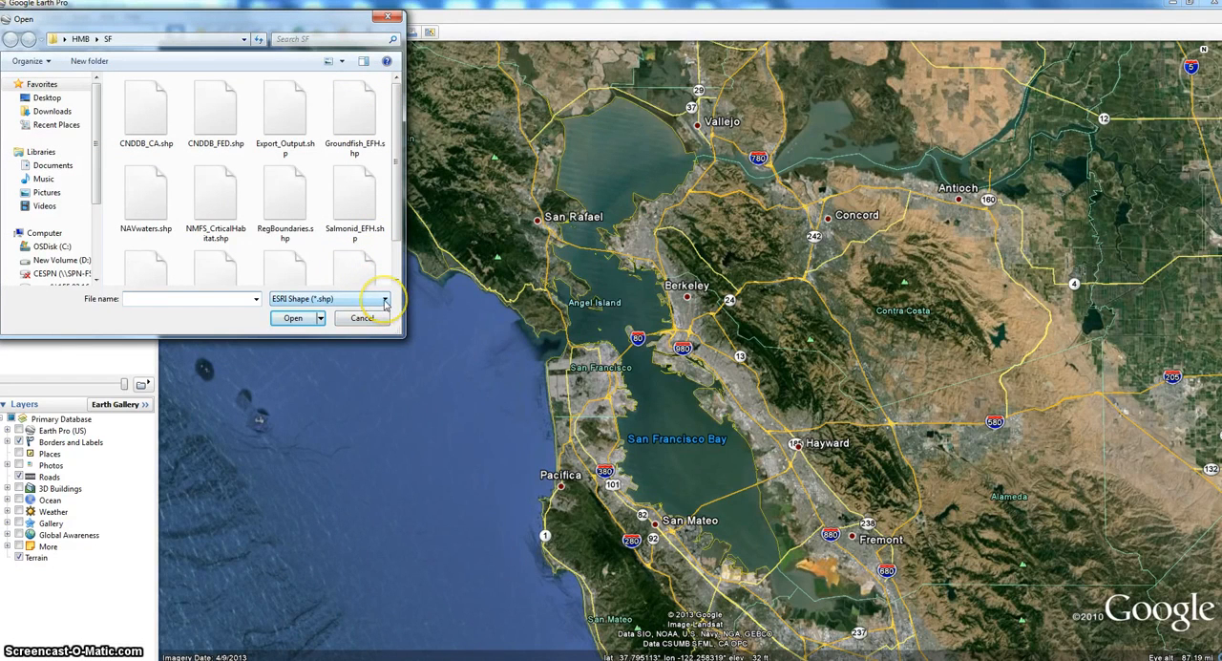
click(384, 301)
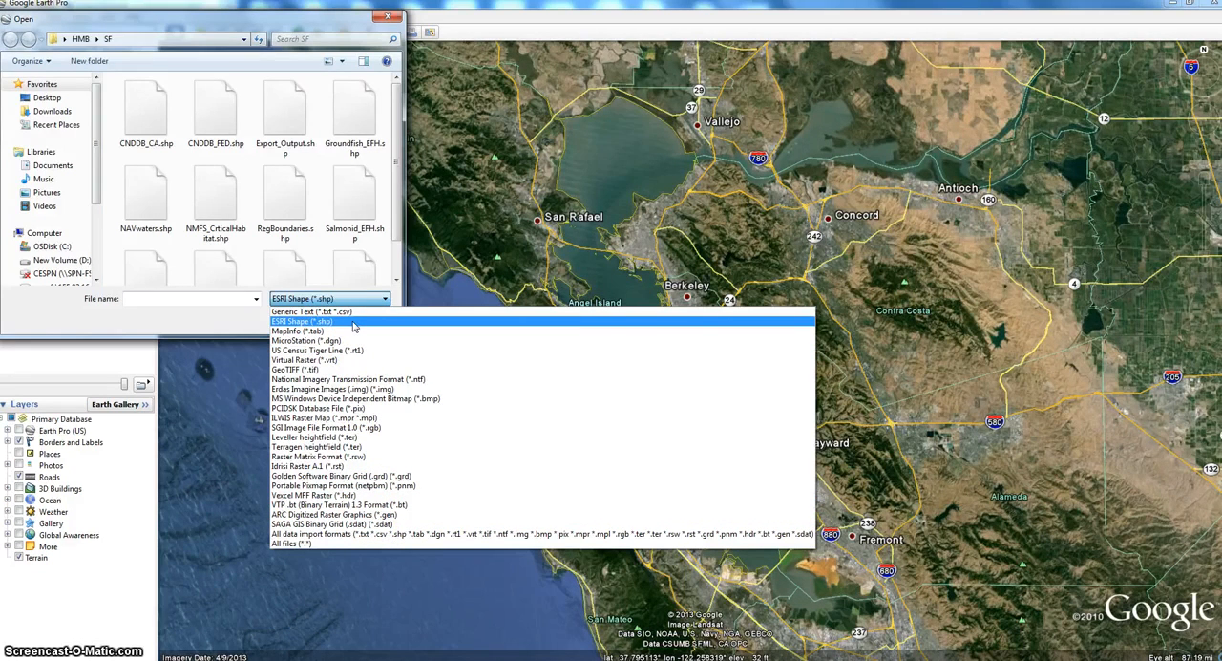
click(321, 326)
click(386, 16)
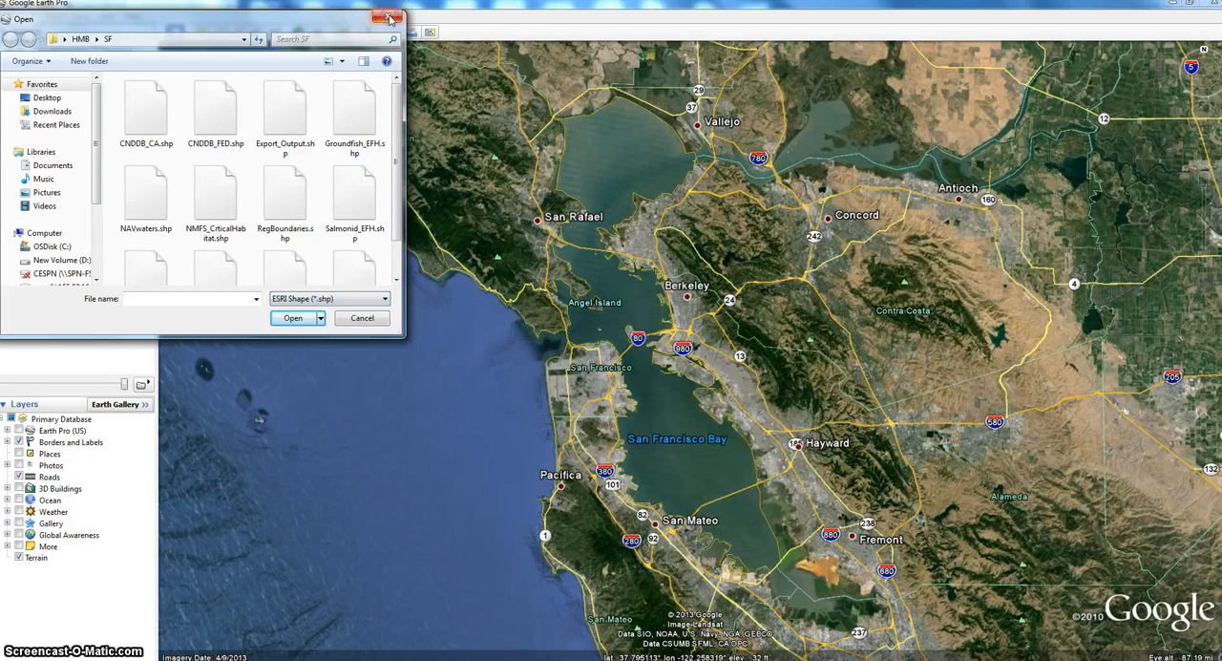
click(387, 17)
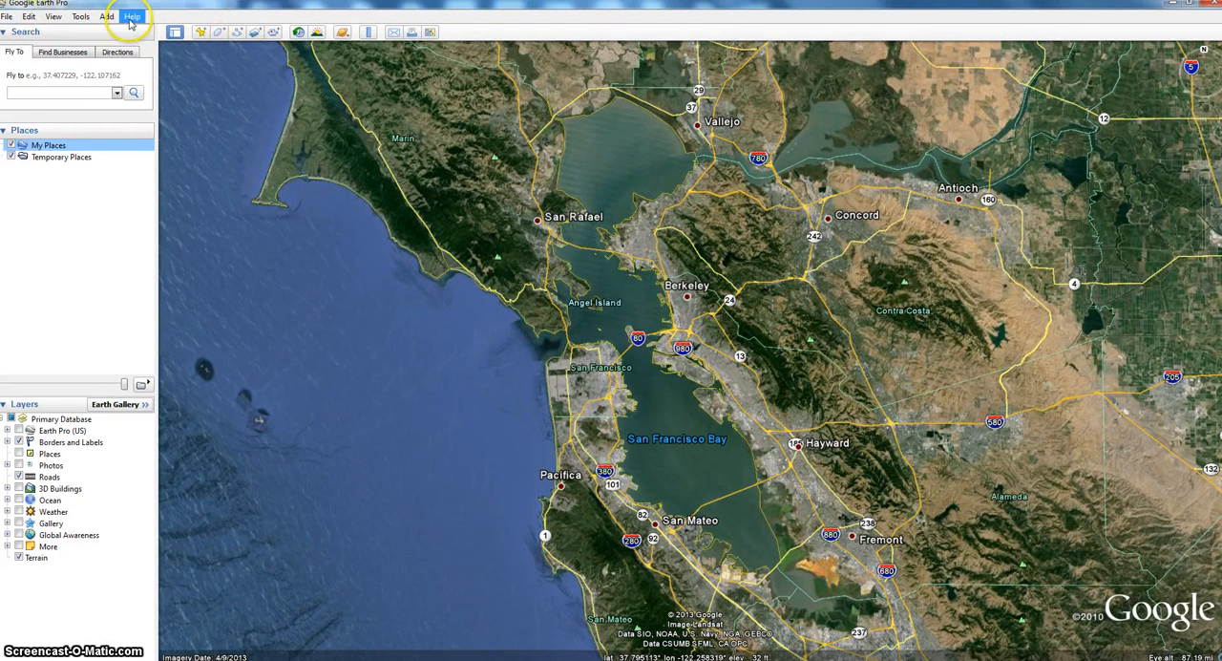
- Import the Streams.shp shapefile from the SF folder, with ESRI Shape (*.shp) as the file type
click(8, 17)
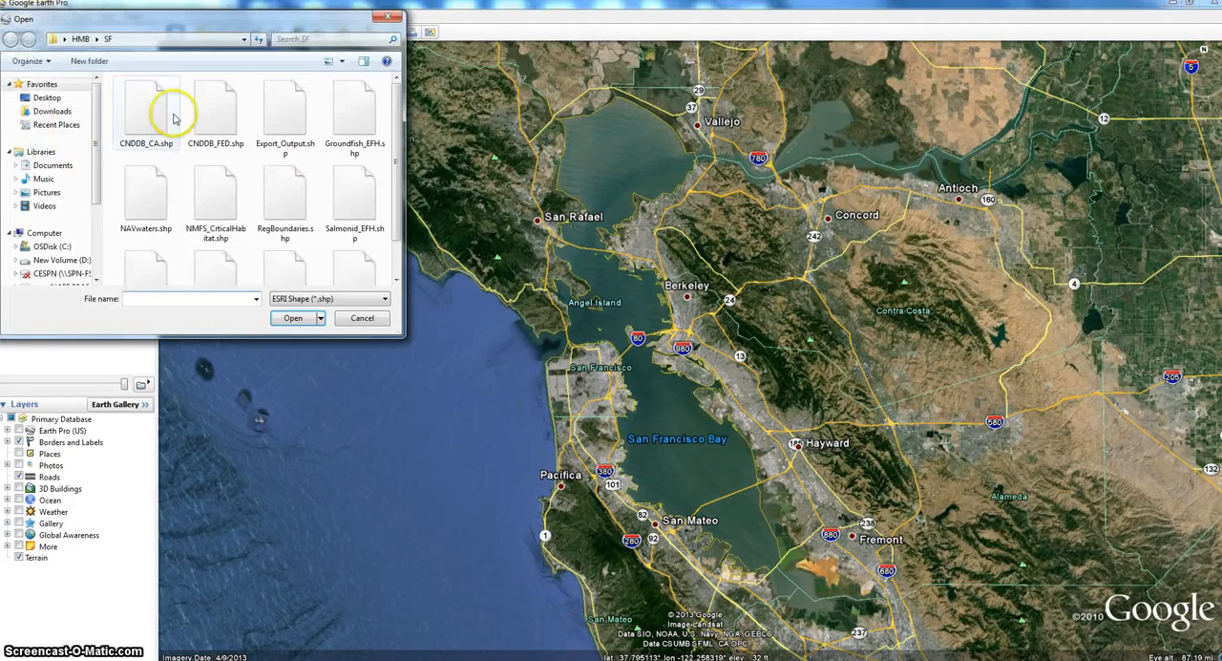
click(385, 302)
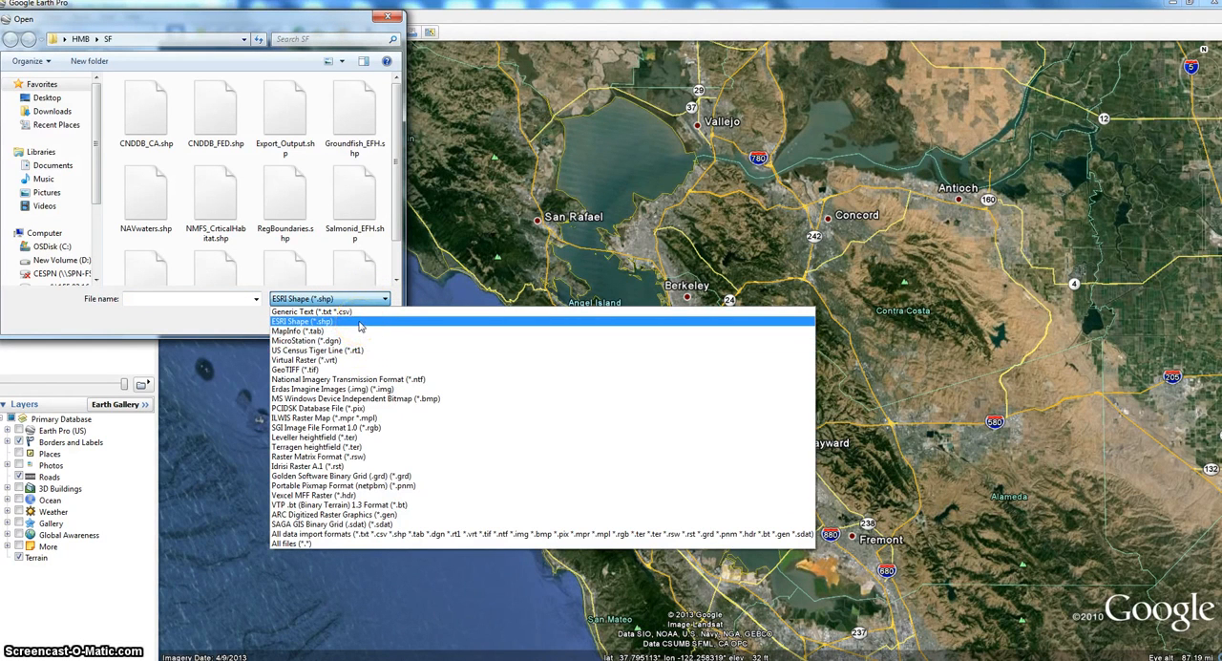
click(360, 322)
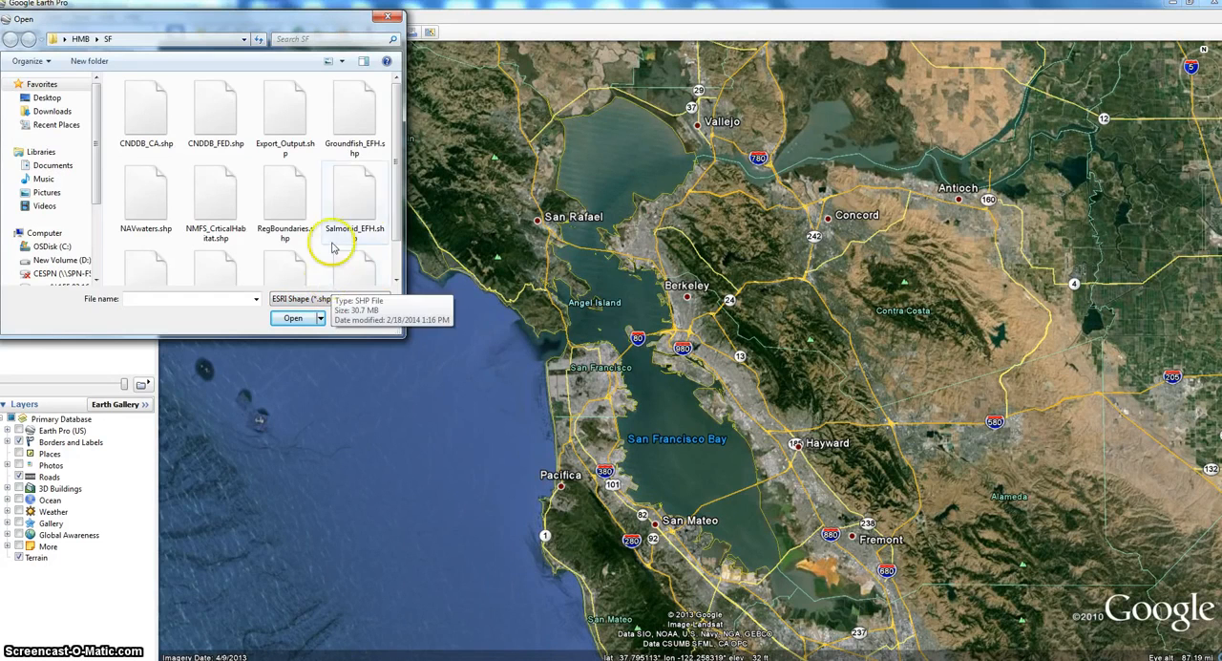
drag(397, 176, 398, 221)
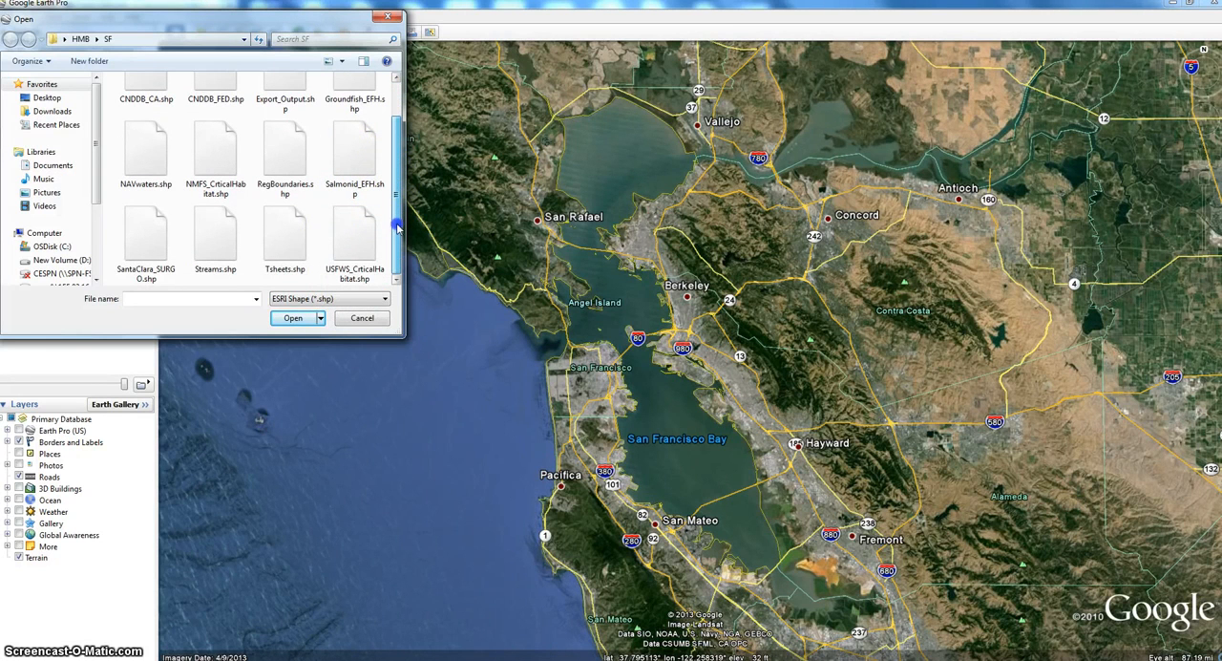
click(231, 225)
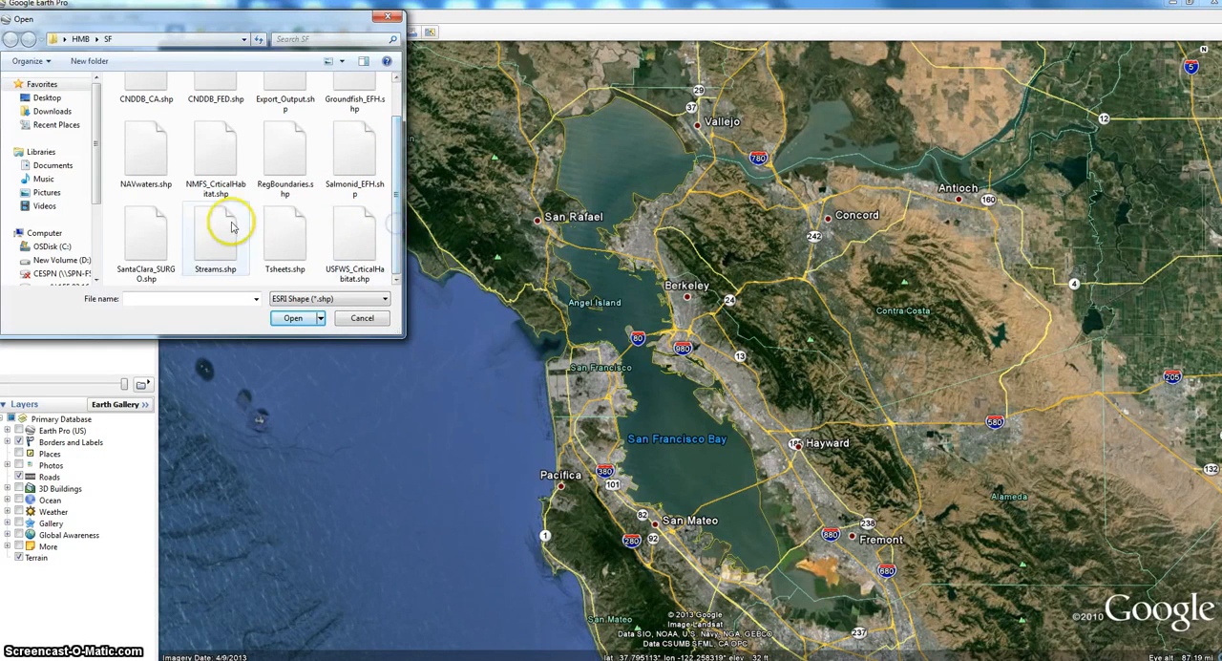
click(217, 225)
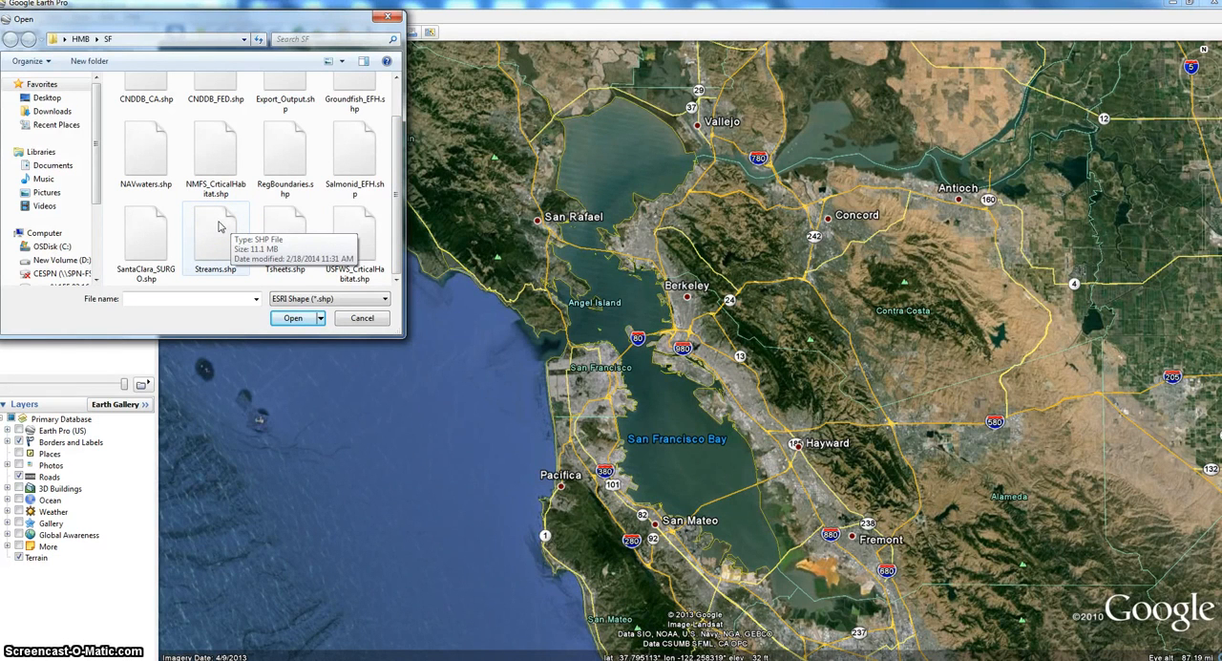
click(218, 226)
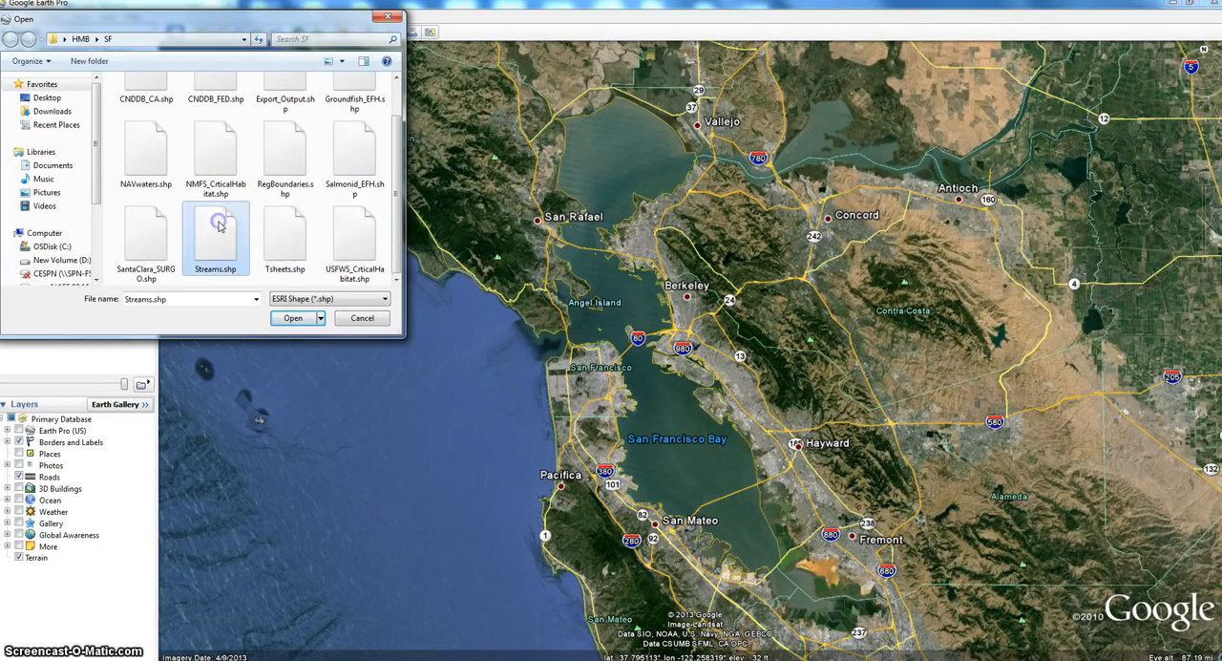
click(293, 318)
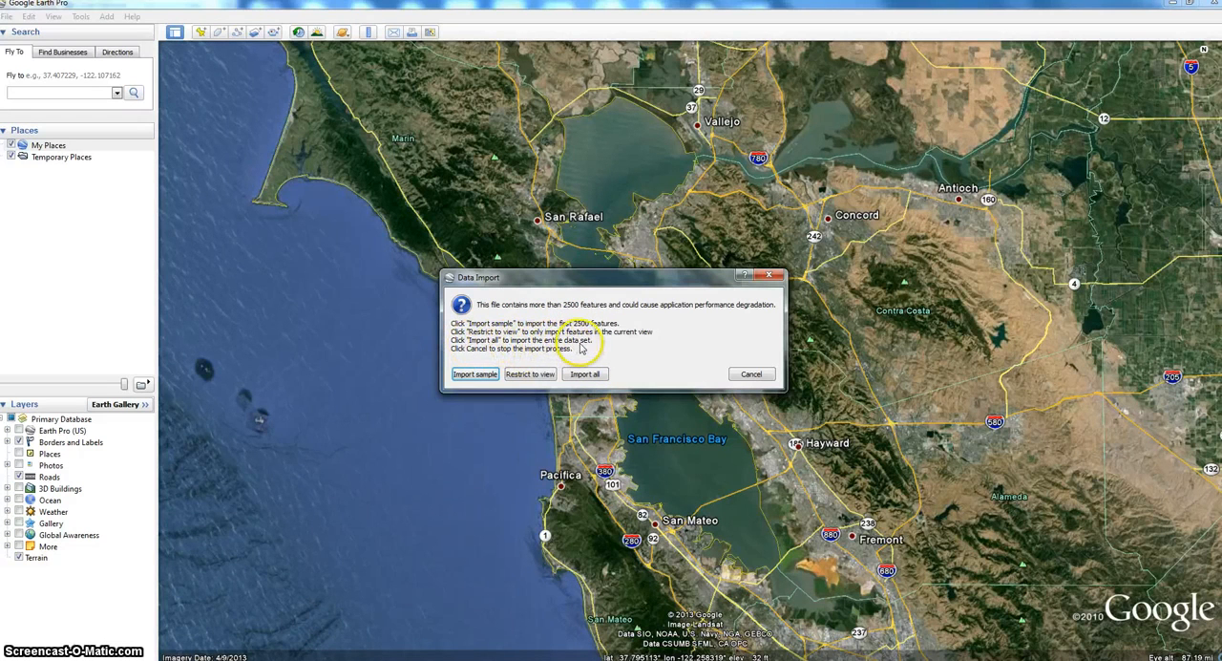
- Import the entire Streams data set and decline applying a style template to its features
click(585, 373)
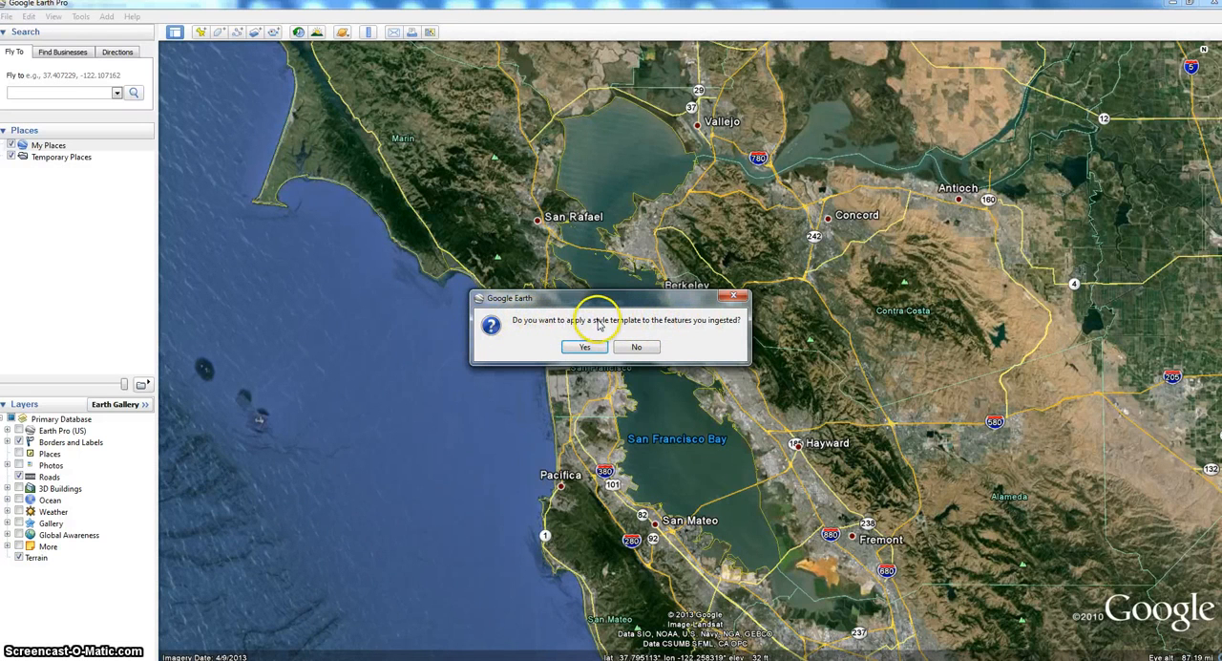
click(641, 351)
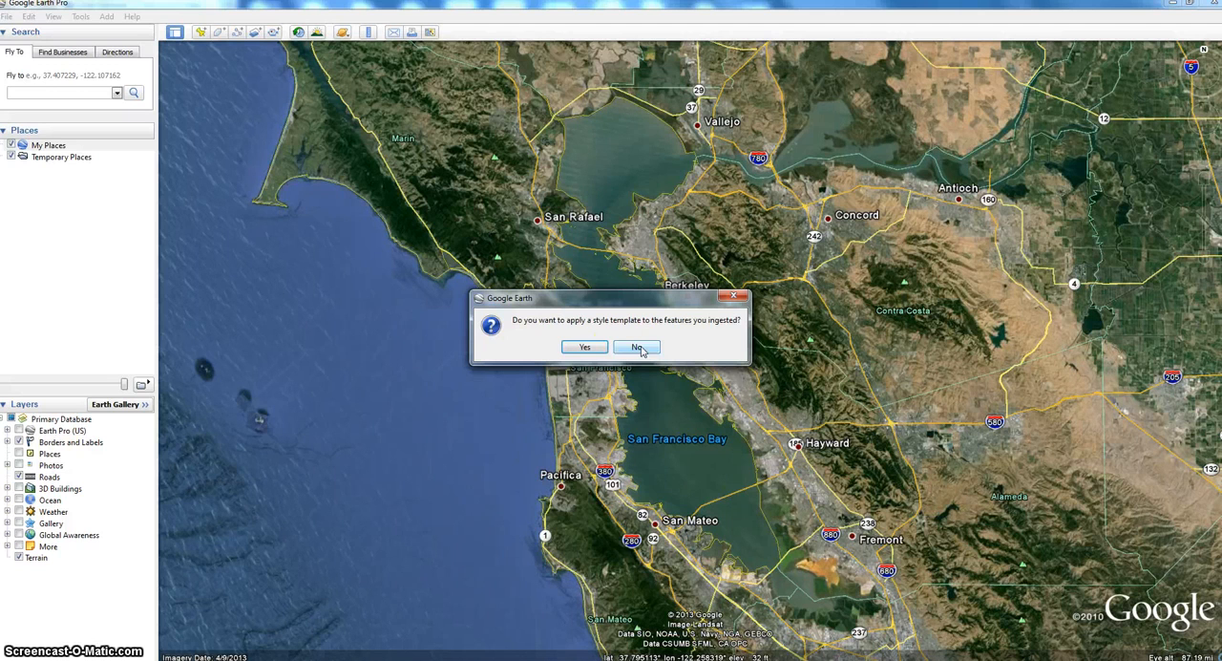
click(582, 350)
click(638, 347)
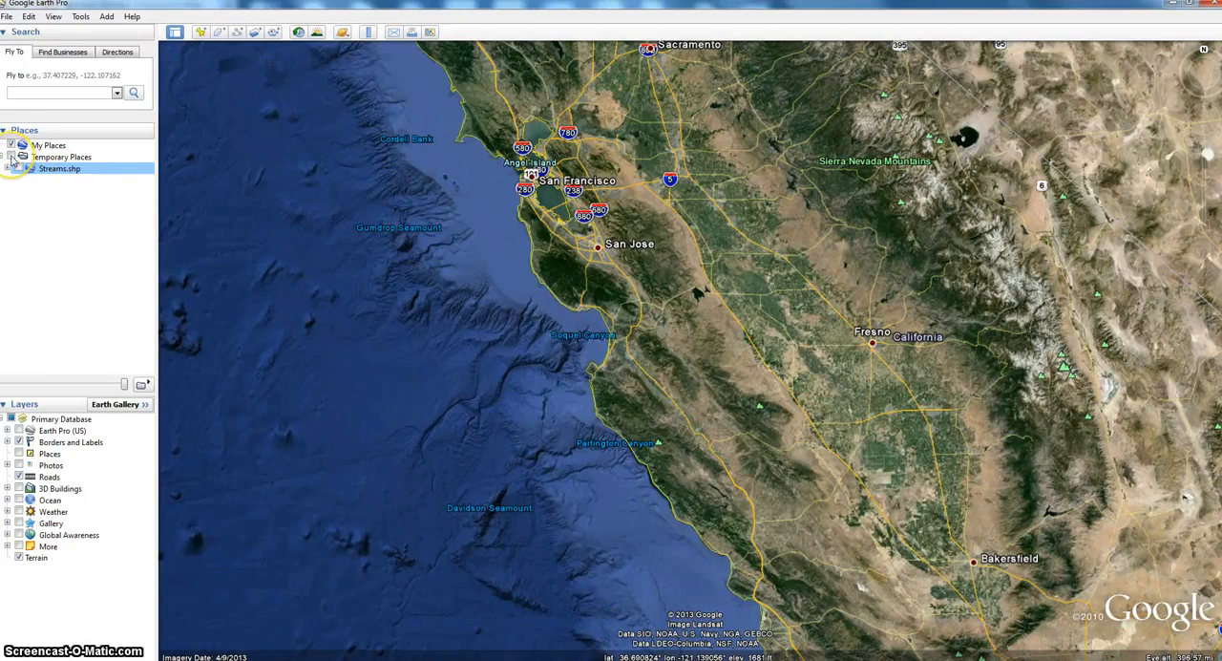
- Turn on the display of the Temporary Places folder that holds the imported streams layer
click(12, 157)
click(12, 158)
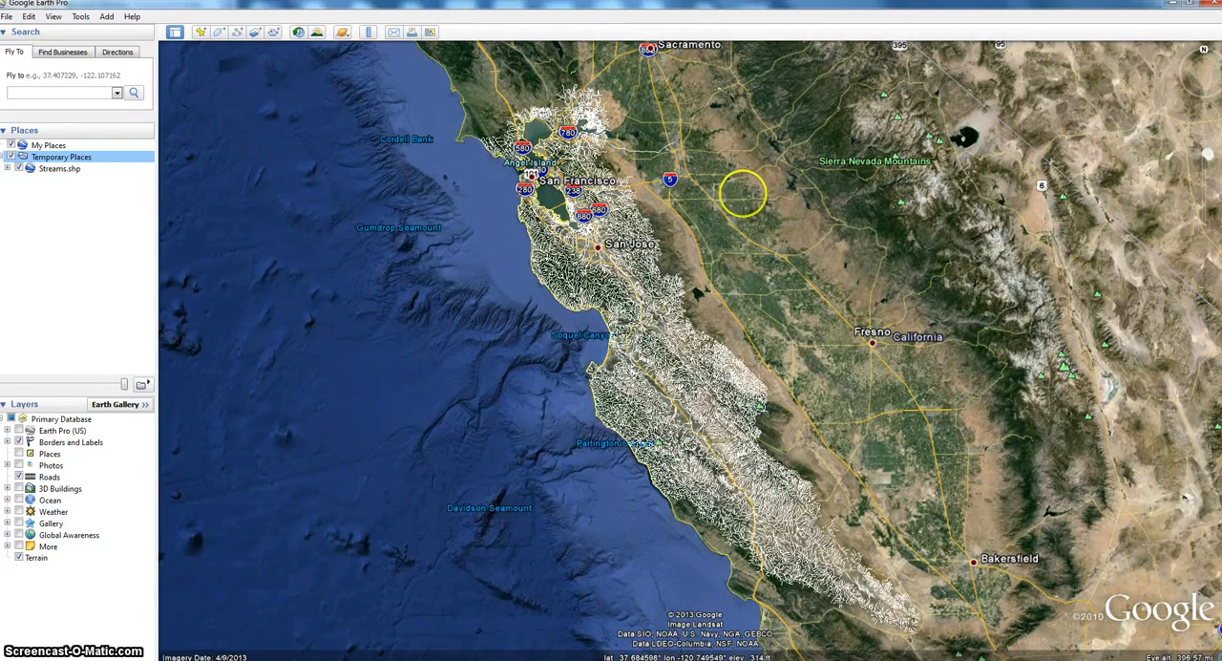
- Examine the stream lines between Monterey Bay and San Francisco Bay and read the attribute table of Slate Creek, closing it when done
double_click(741, 293)
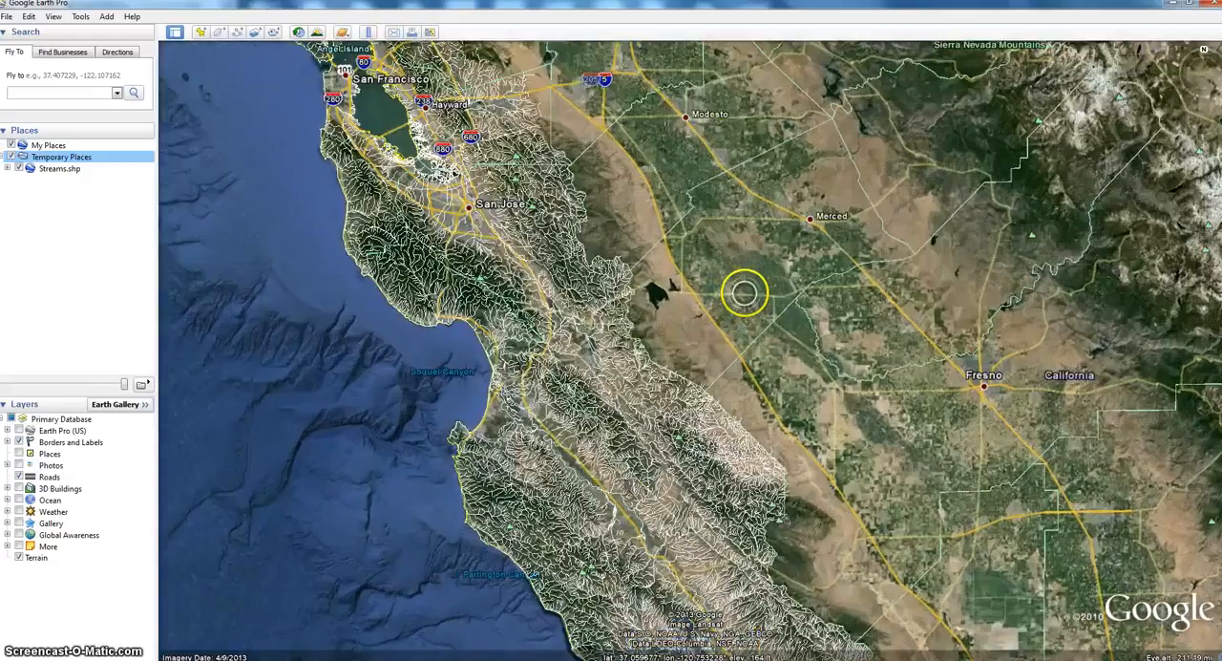
drag(661, 318, 844, 156)
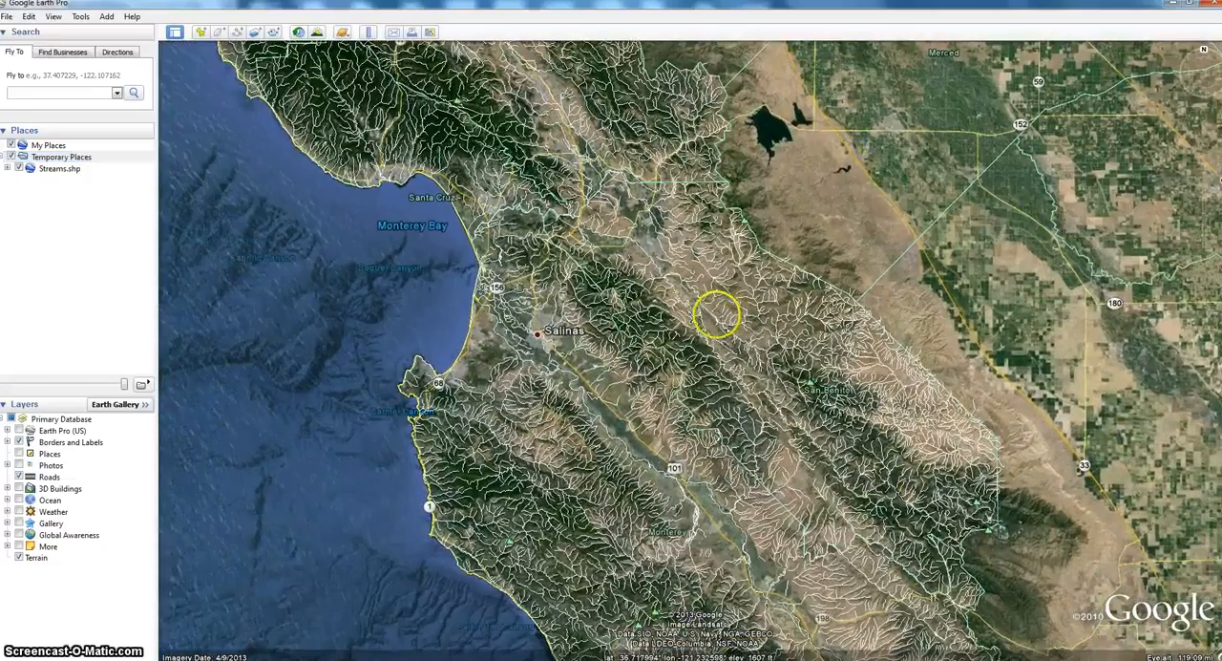
drag(668, 318, 785, 242)
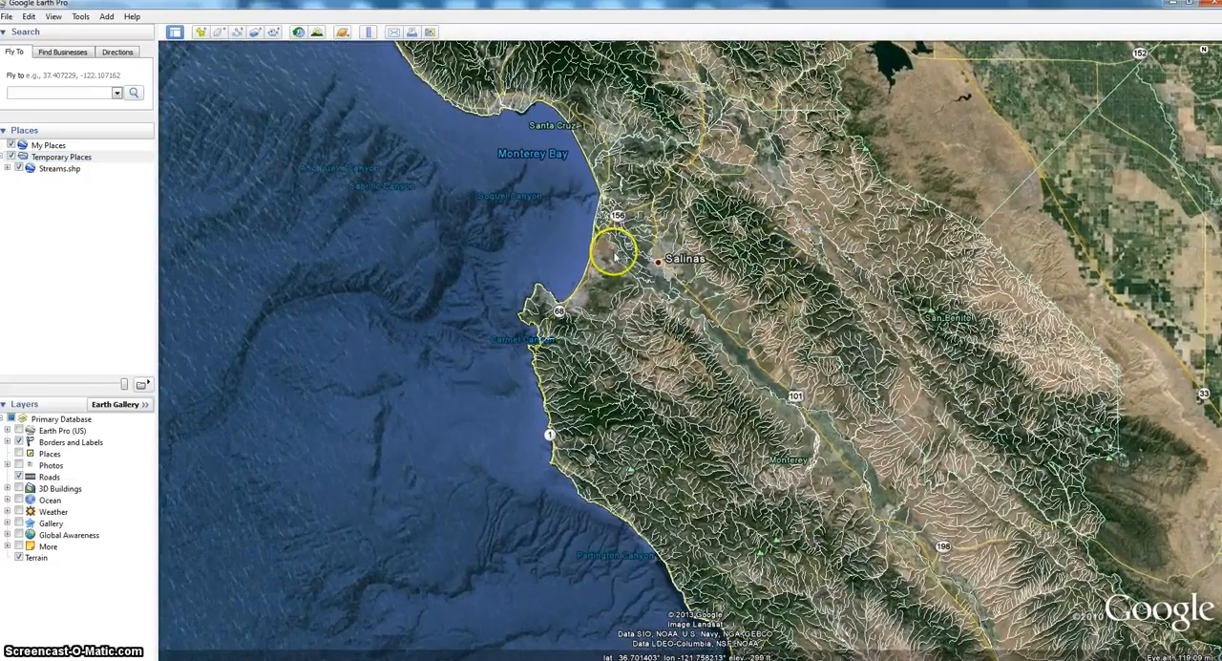
drag(641, 219, 636, 350)
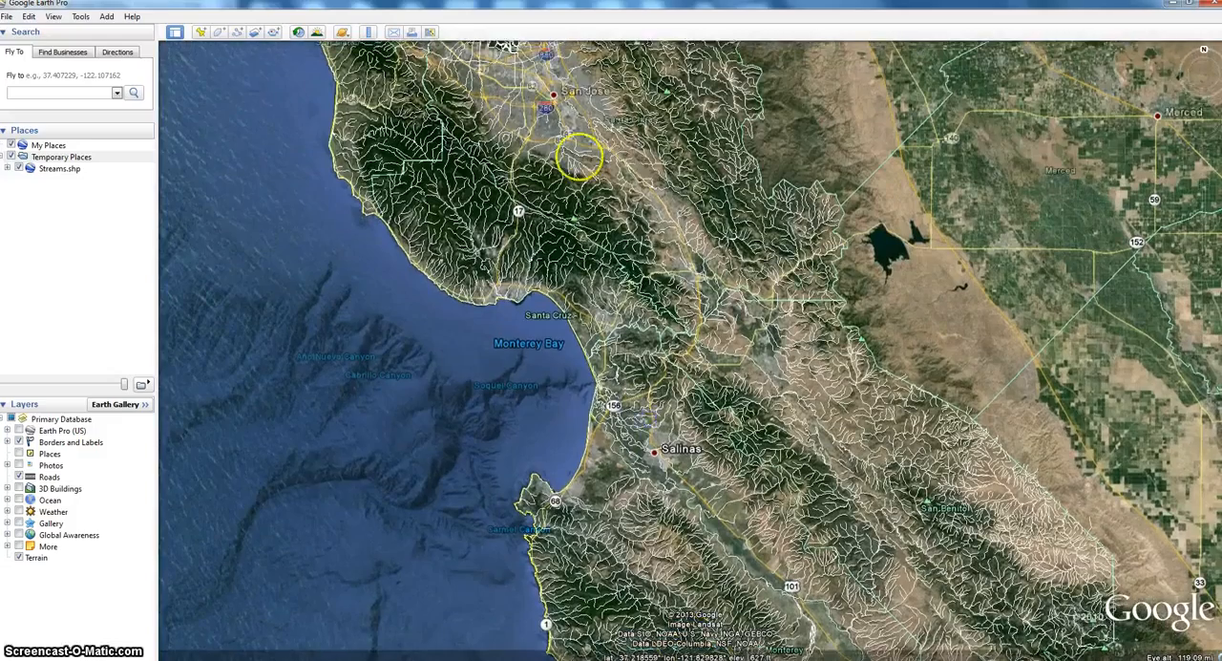
drag(579, 159, 649, 341)
drag(513, 226, 641, 247)
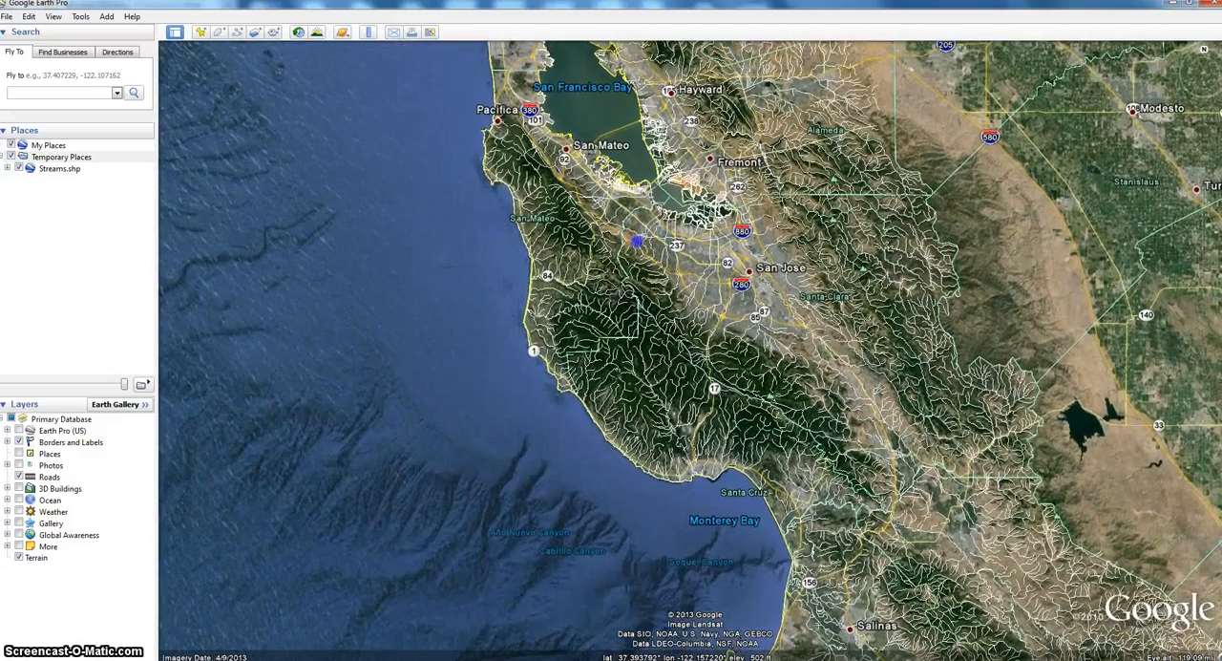
scroll(636, 301, up, 3)
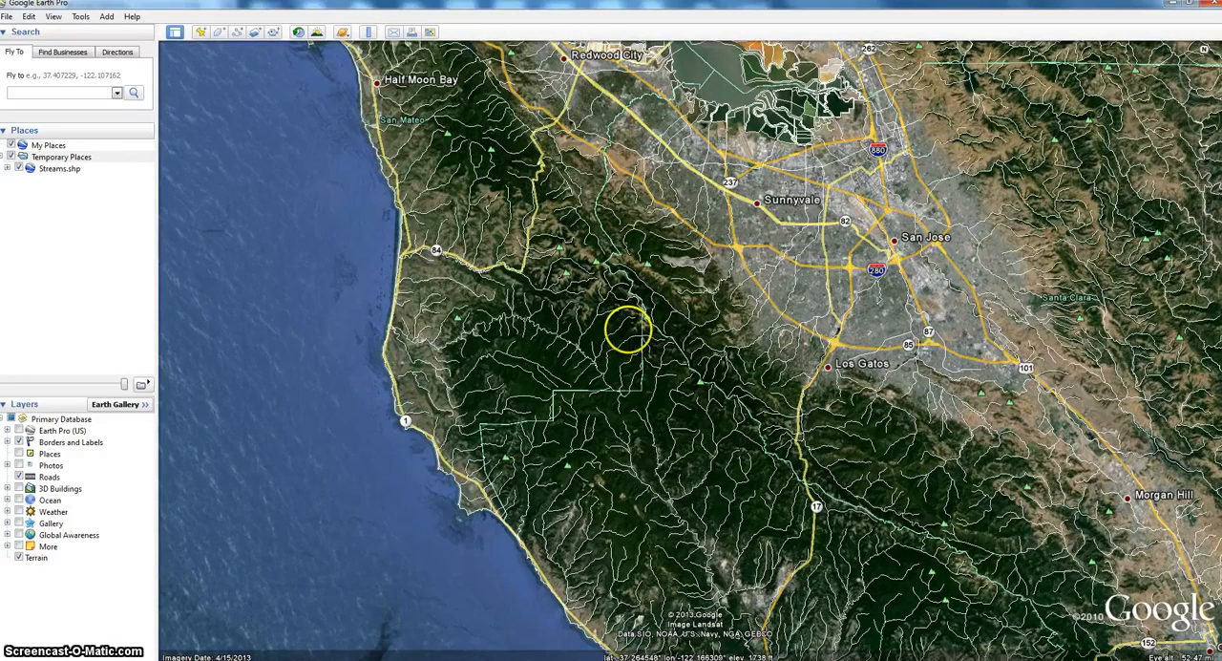
click(626, 325)
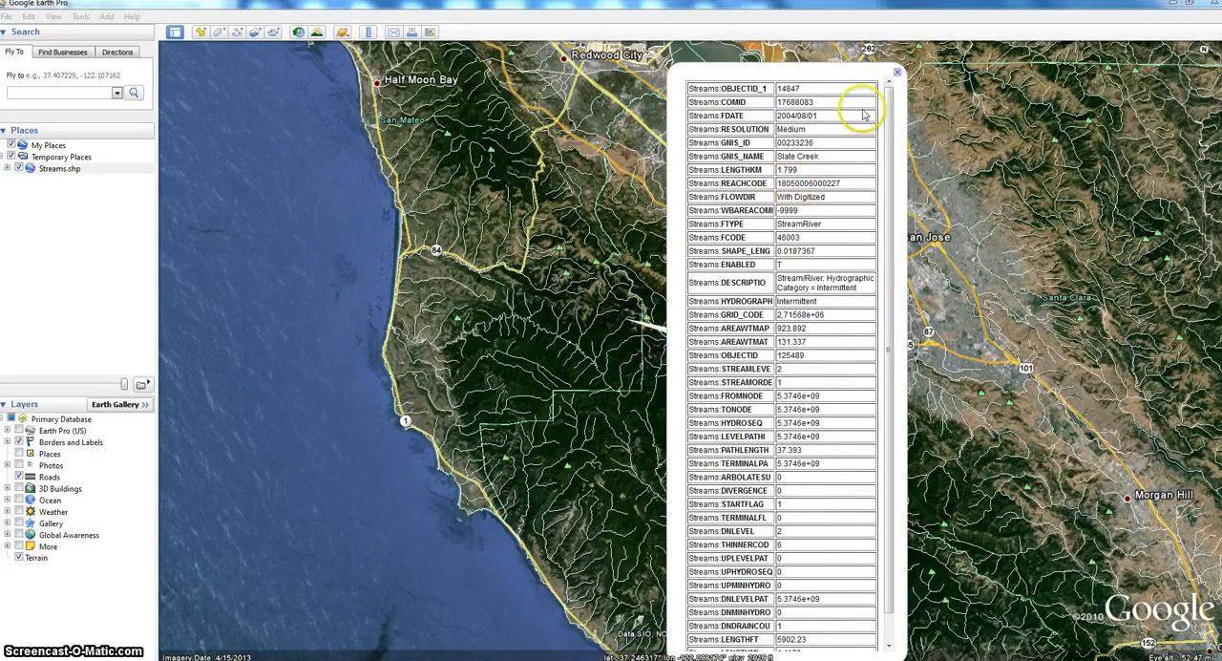
drag(887, 103, 888, 172)
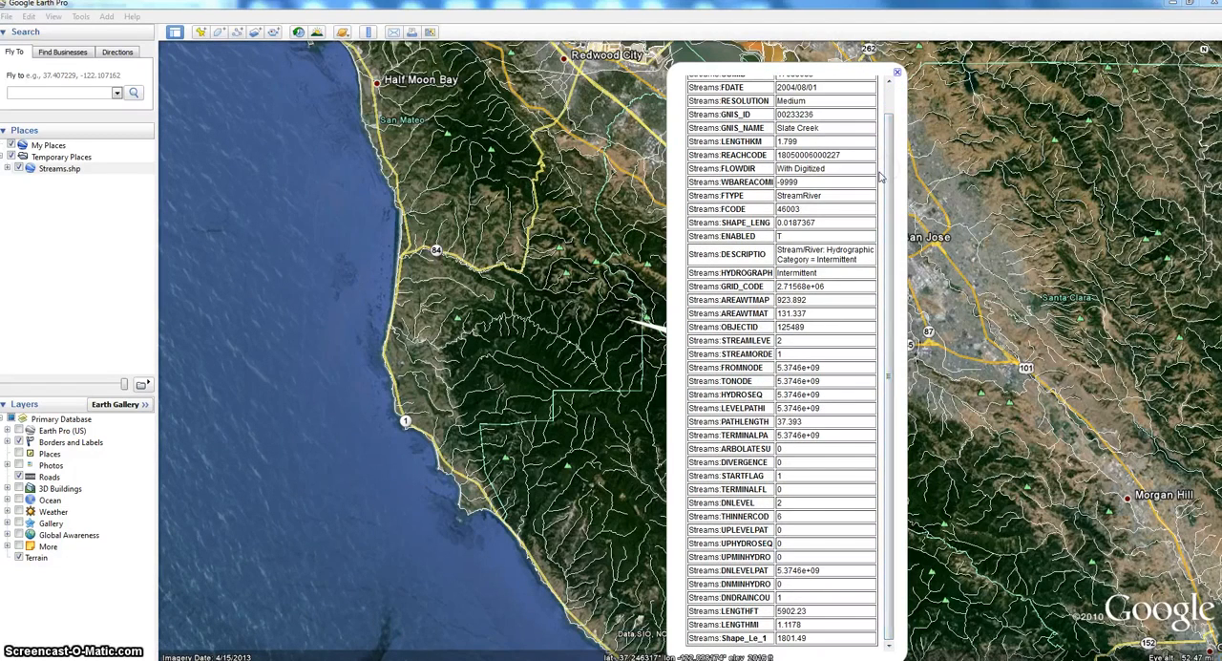
click(795, 340)
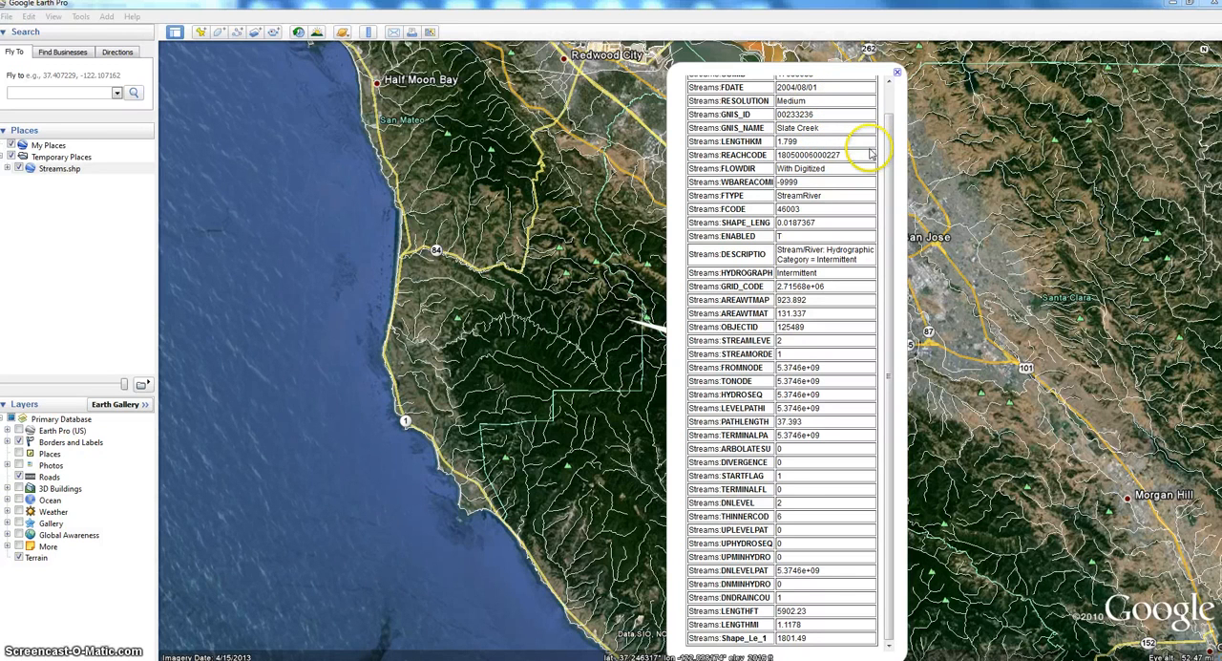
click(898, 75)
- View the historical imagery for 9/2006 and 4/2013 beneath the streams, and turn historical imagery off again
click(299, 32)
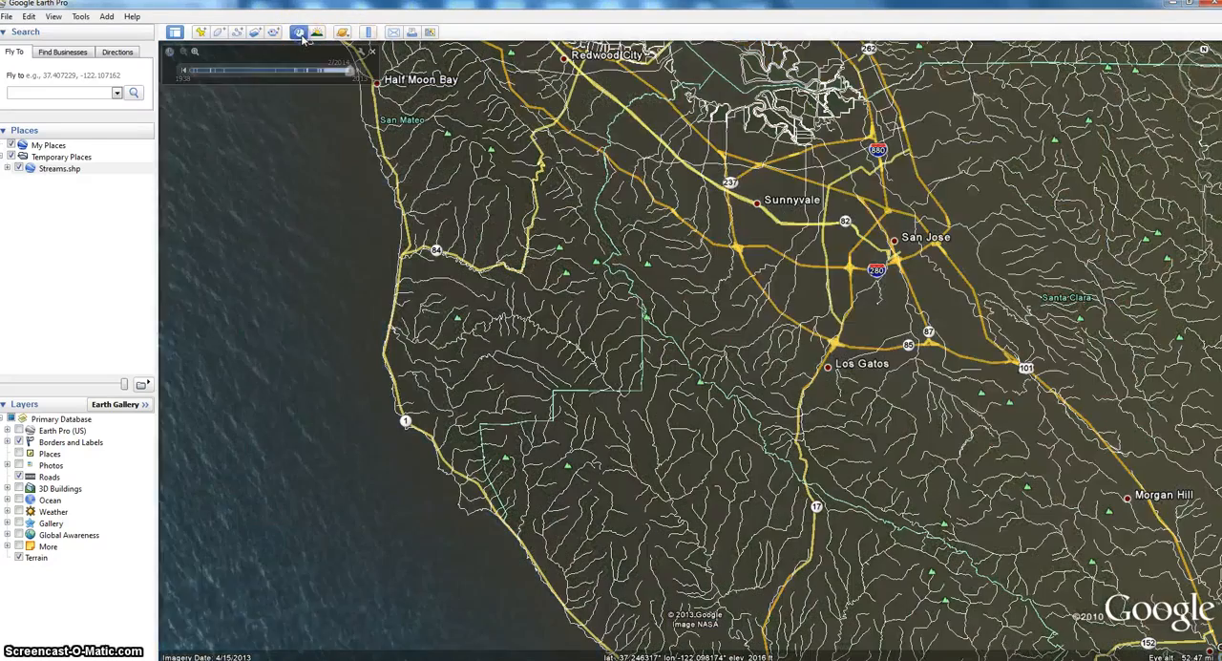
click(184, 70)
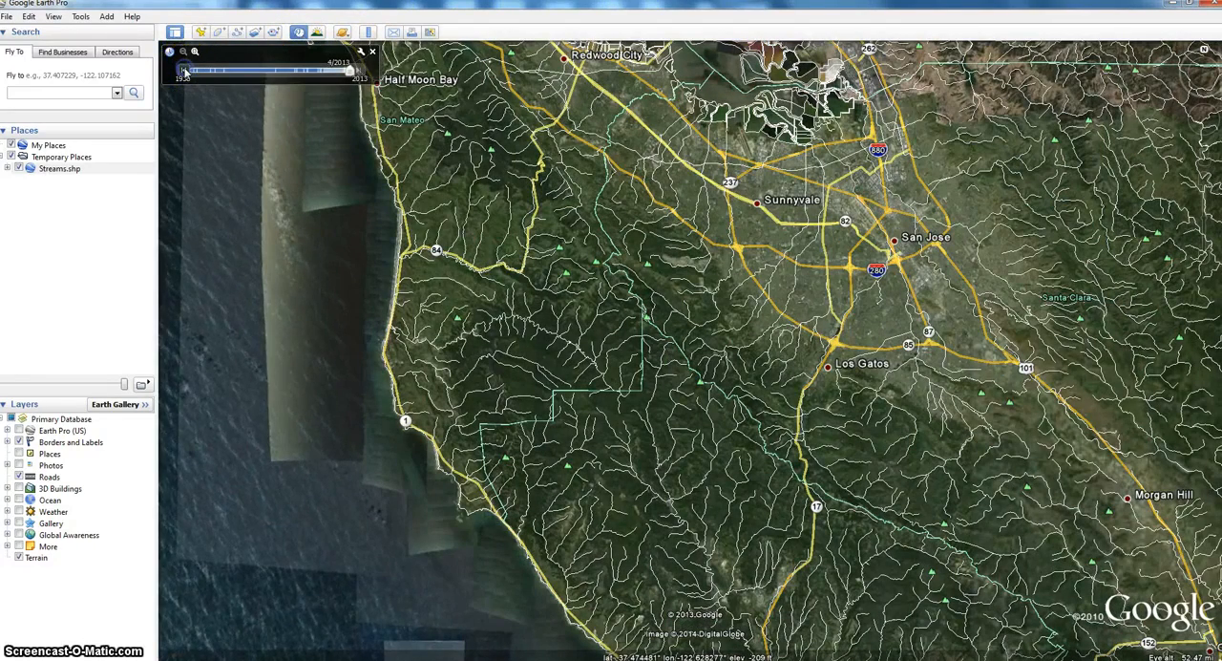
drag(349, 70, 337, 75)
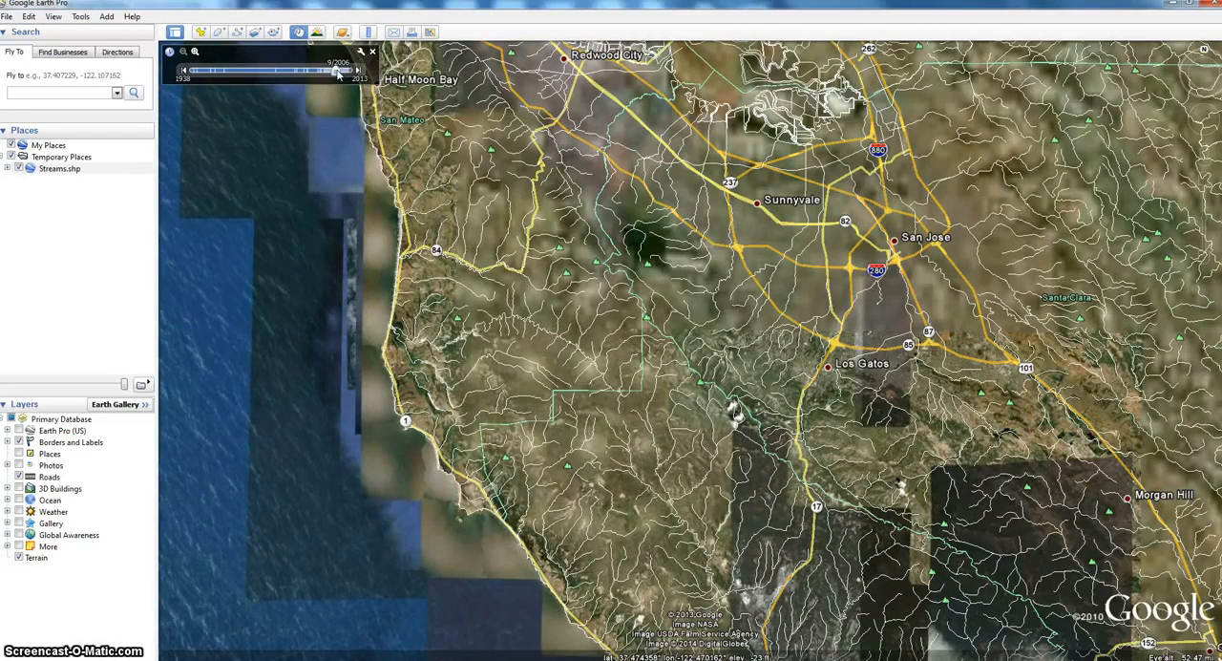
drag(339, 73, 352, 72)
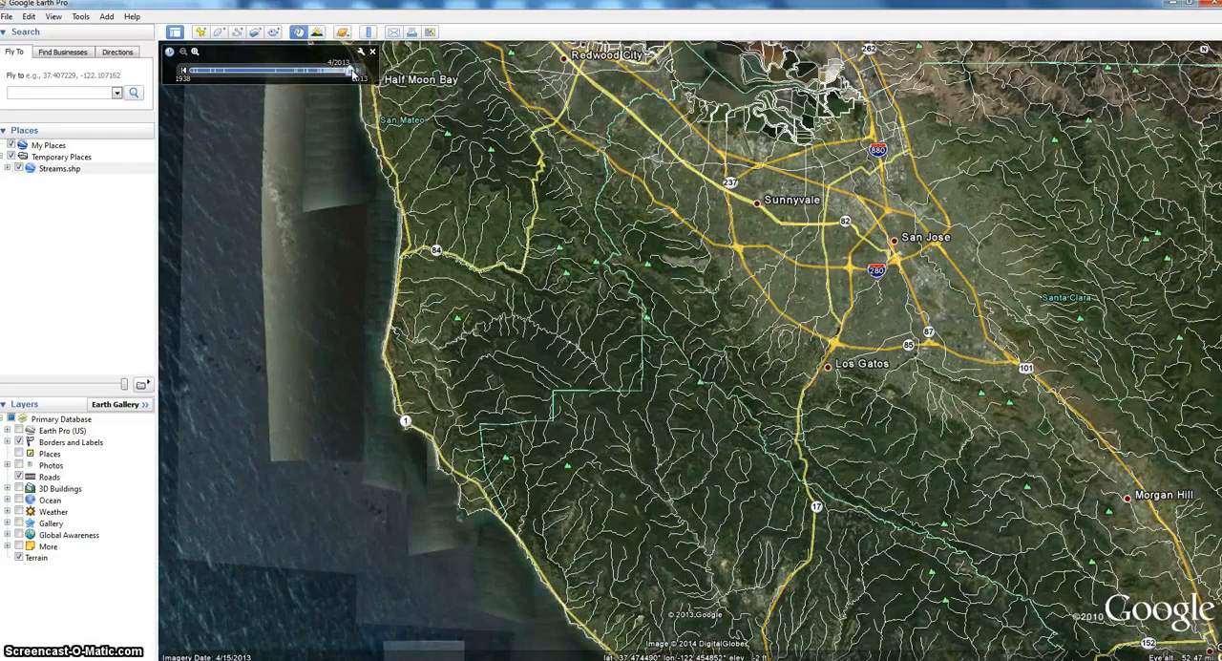
click(371, 50)
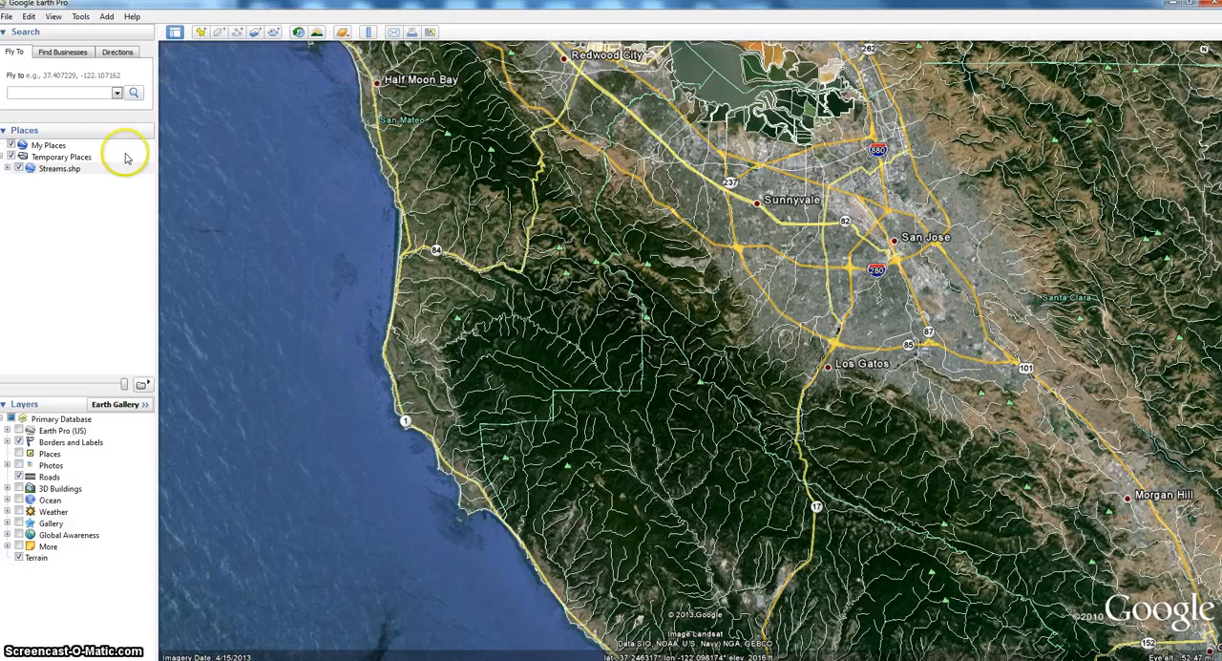
- Delete the Streams.shp layer from Temporary Places and confirm the deletion
right_click(76, 168)
click(99, 216)
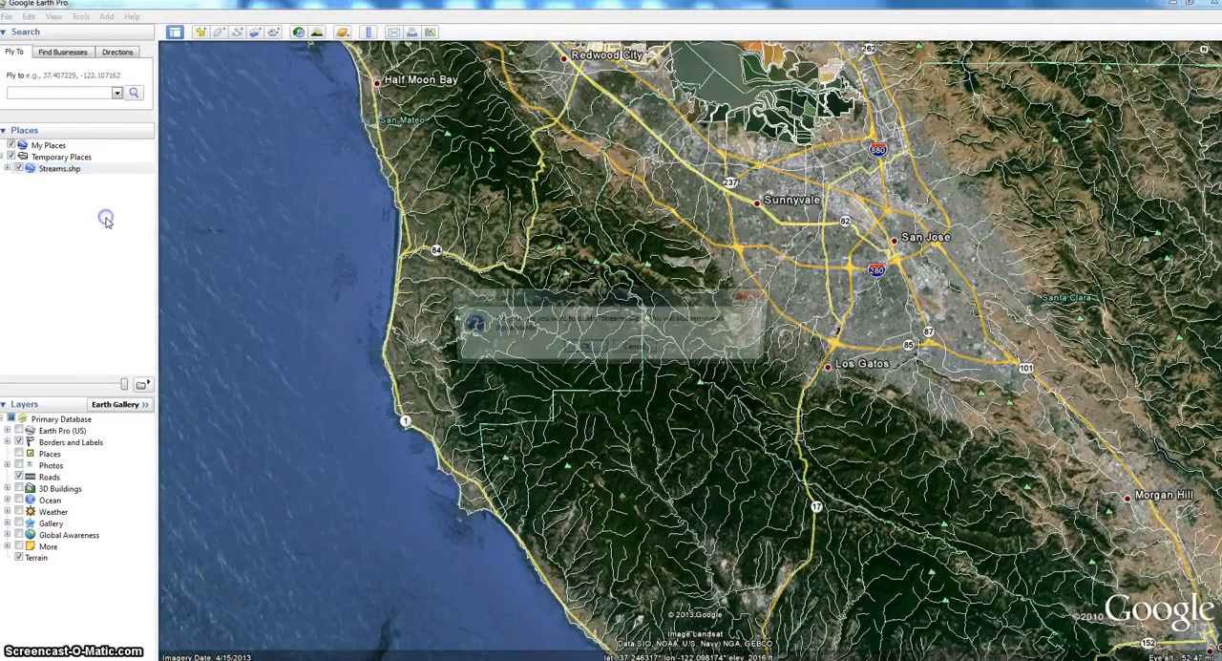
click(583, 349)
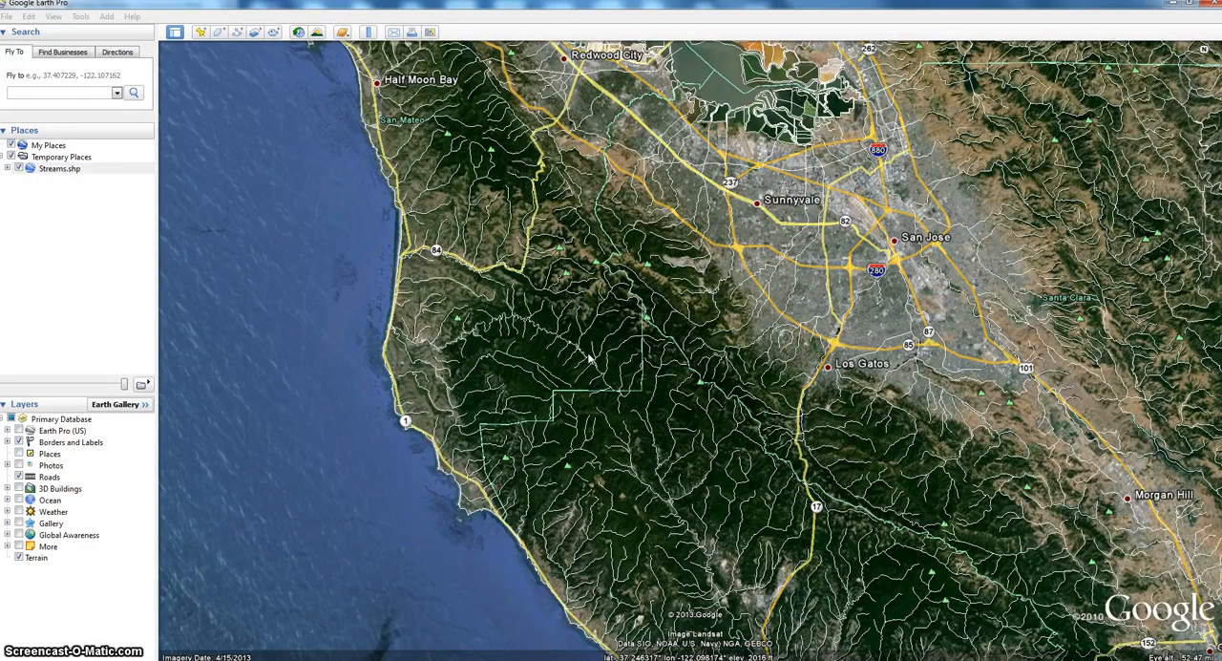
- Import all features of the CNDDB_FED.shp ESRI shapefile from the SF folder
right_click(70, 158)
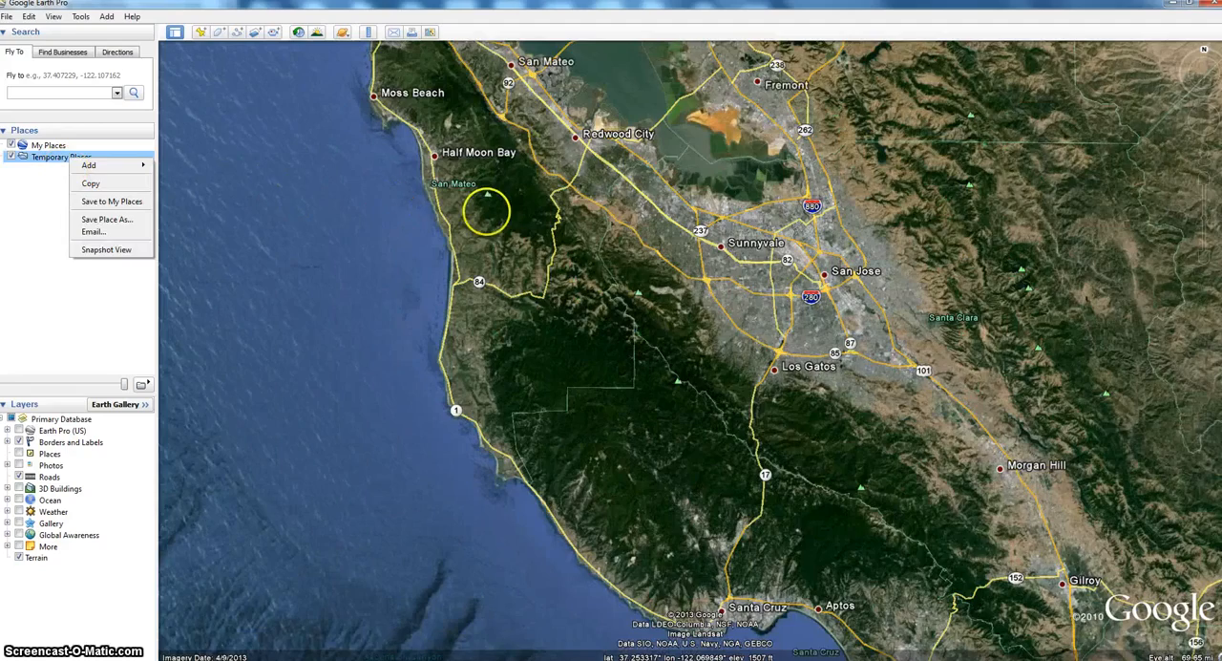
drag(488, 211, 579, 330)
scroll(539, 357, down, 5)
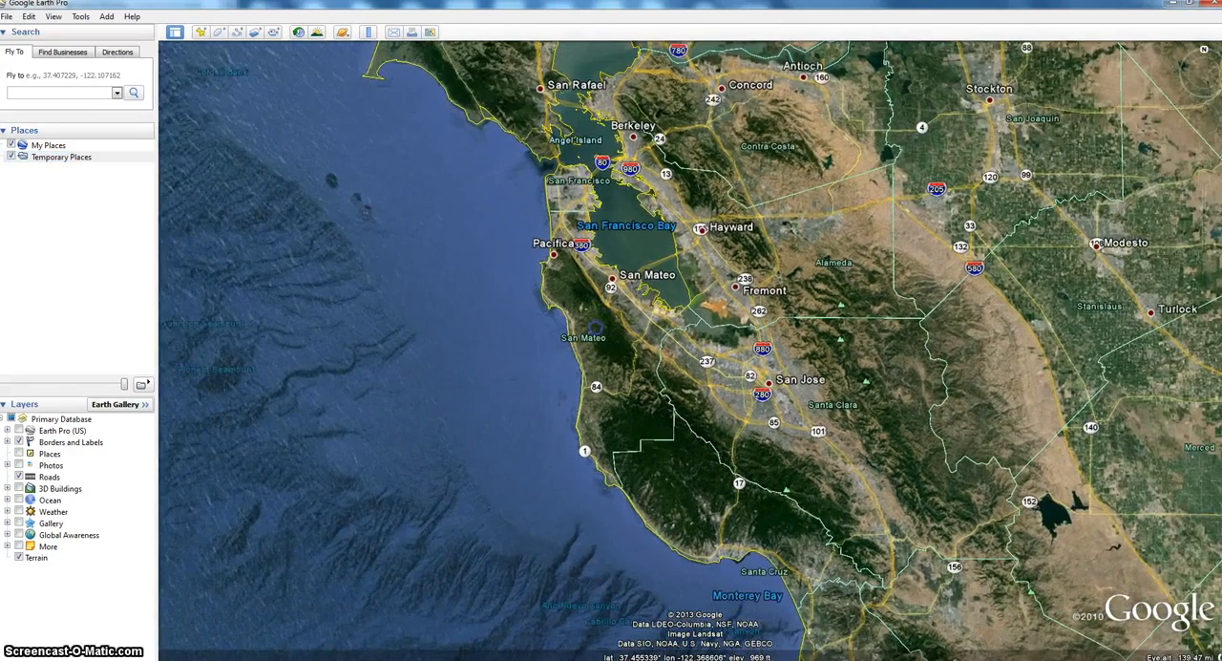
click(7, 17)
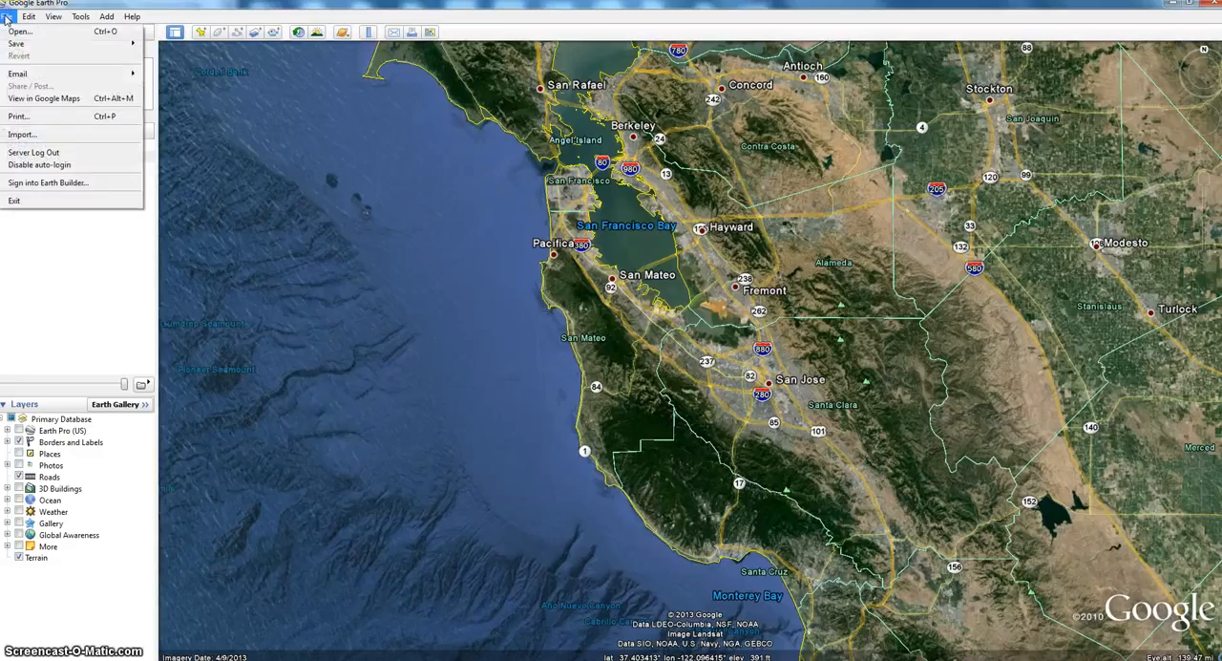
click(23, 135)
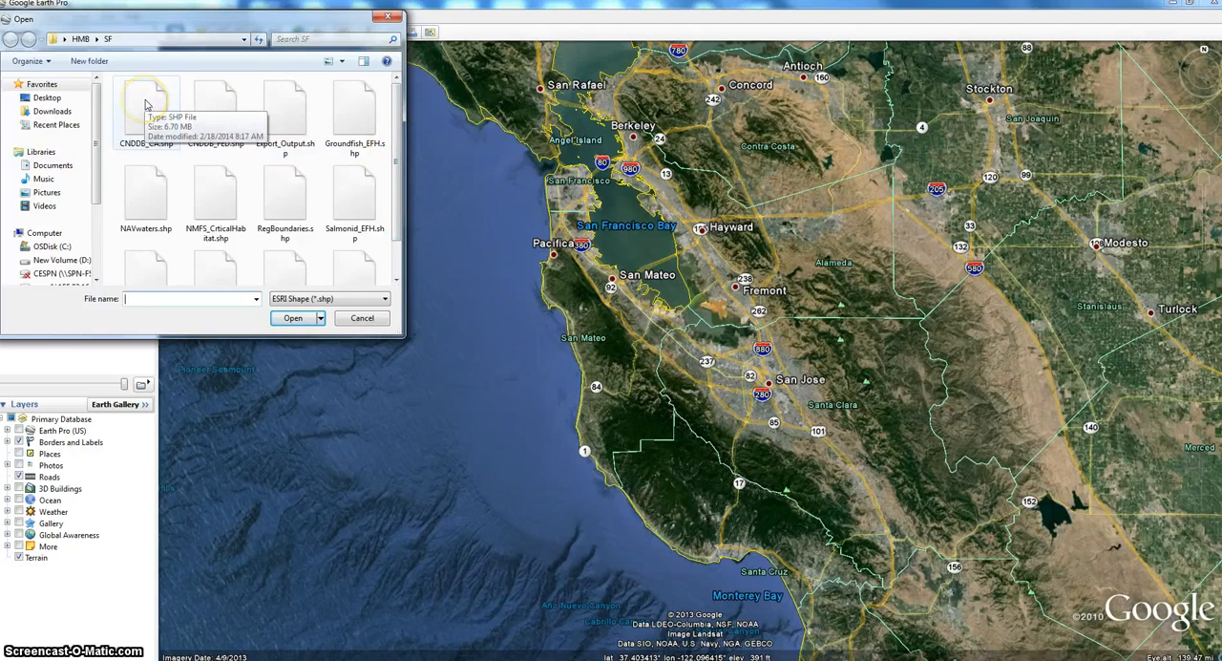
double_click(214, 103)
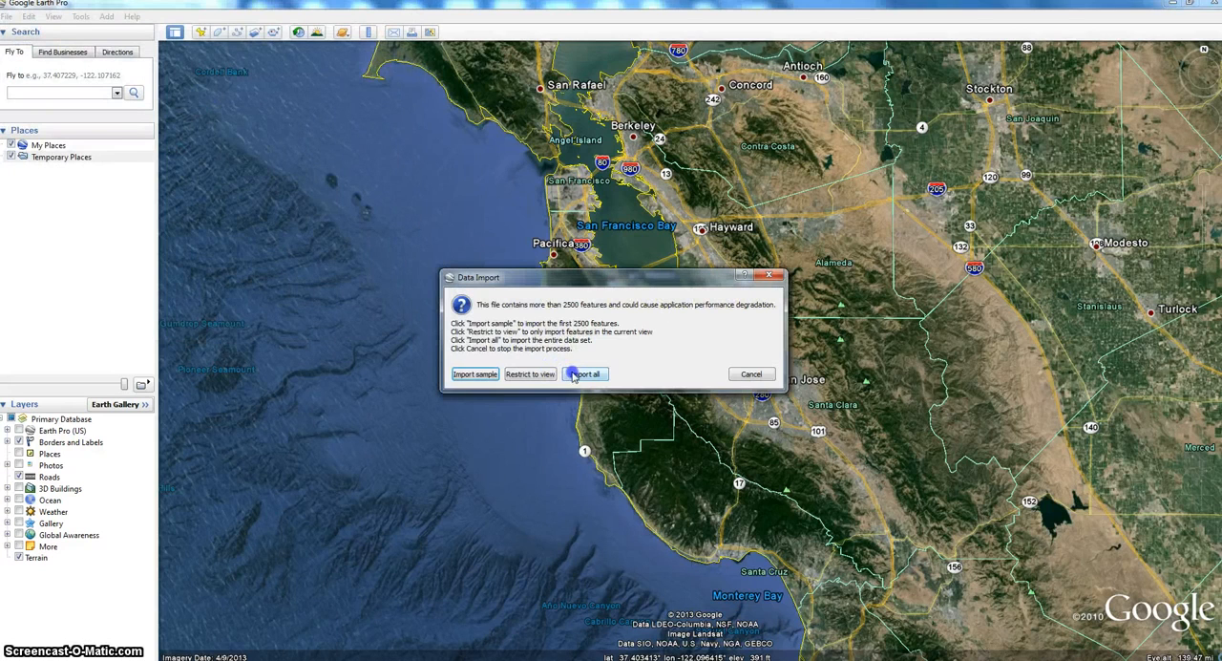
click(586, 375)
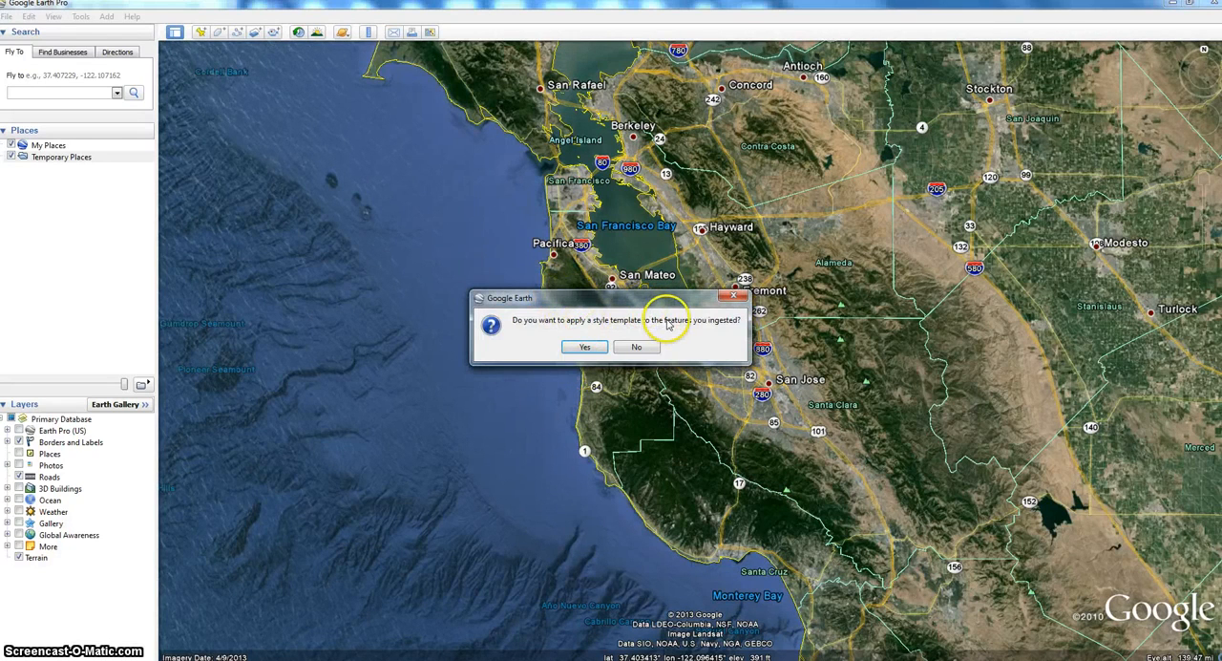
- Apply a new style template to the imported features and set its name field to SNAME
click(585, 348)
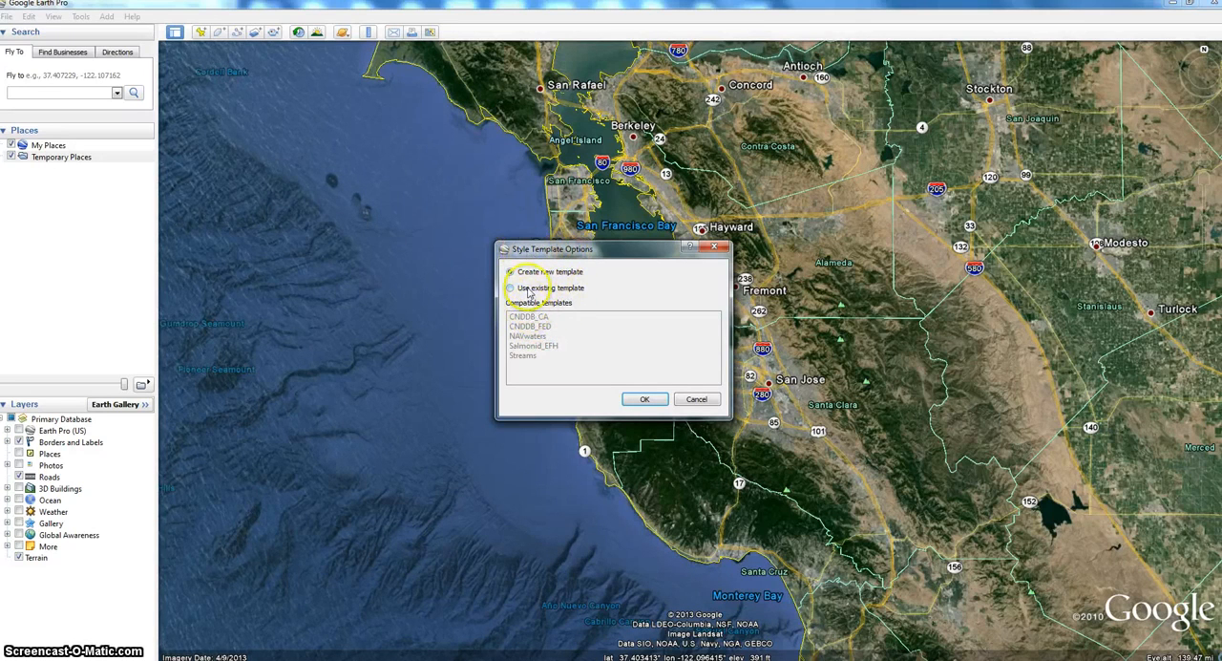
click(647, 400)
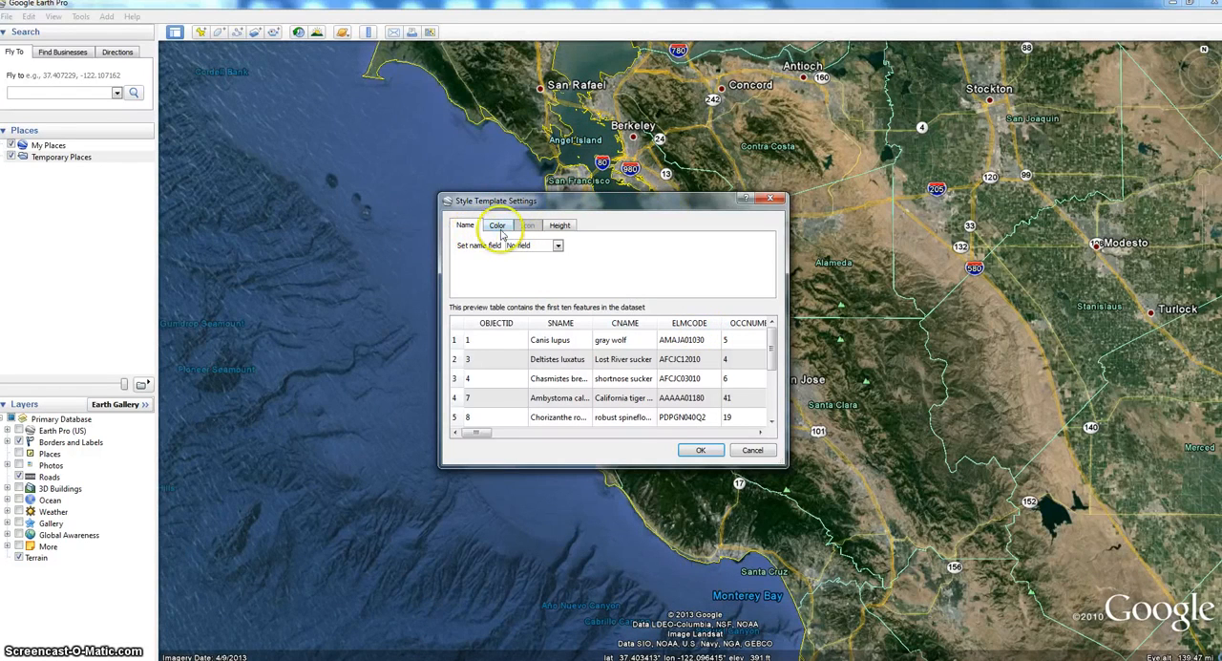
click(558, 246)
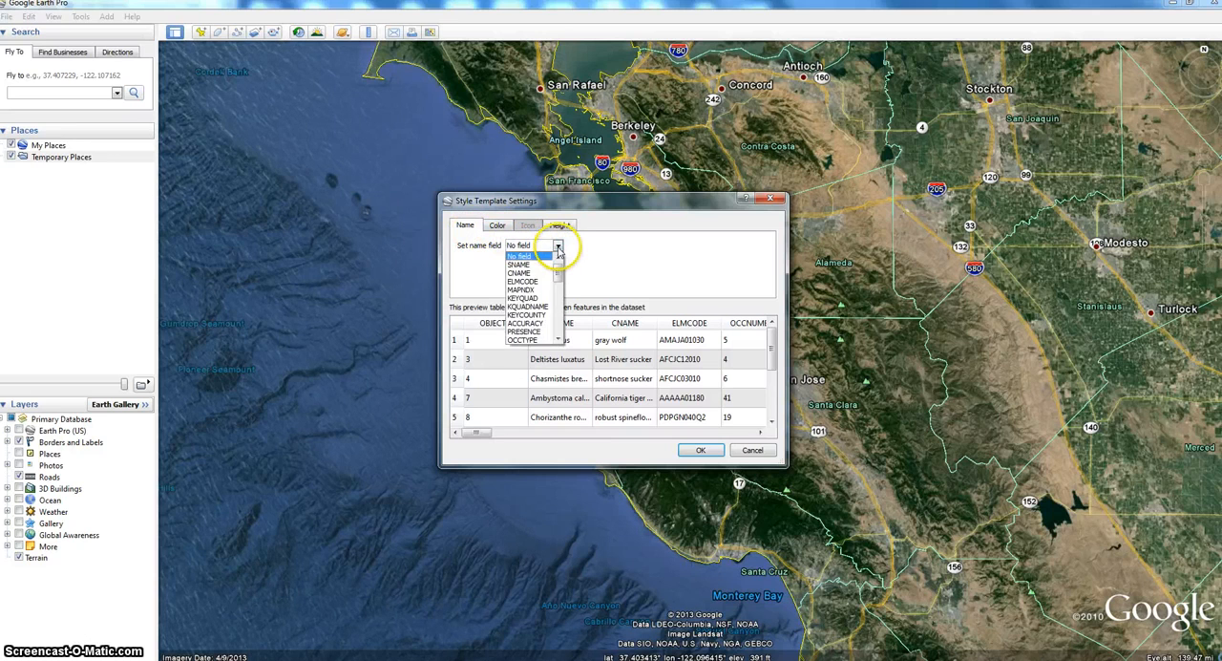
click(559, 246)
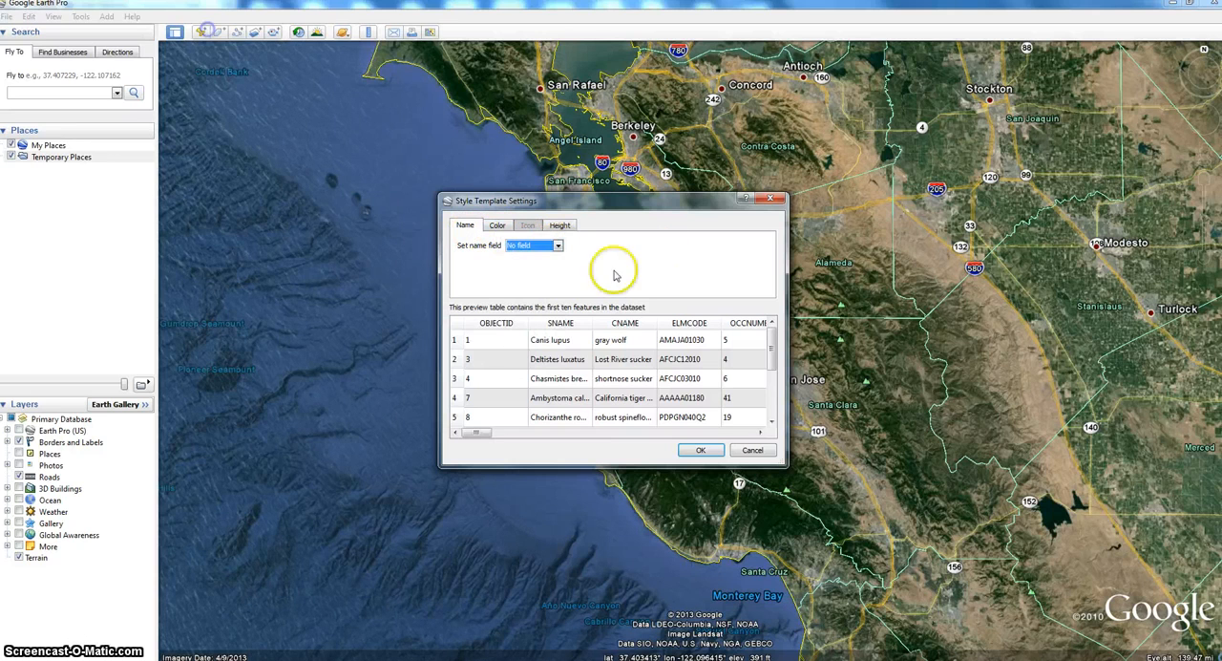
click(558, 246)
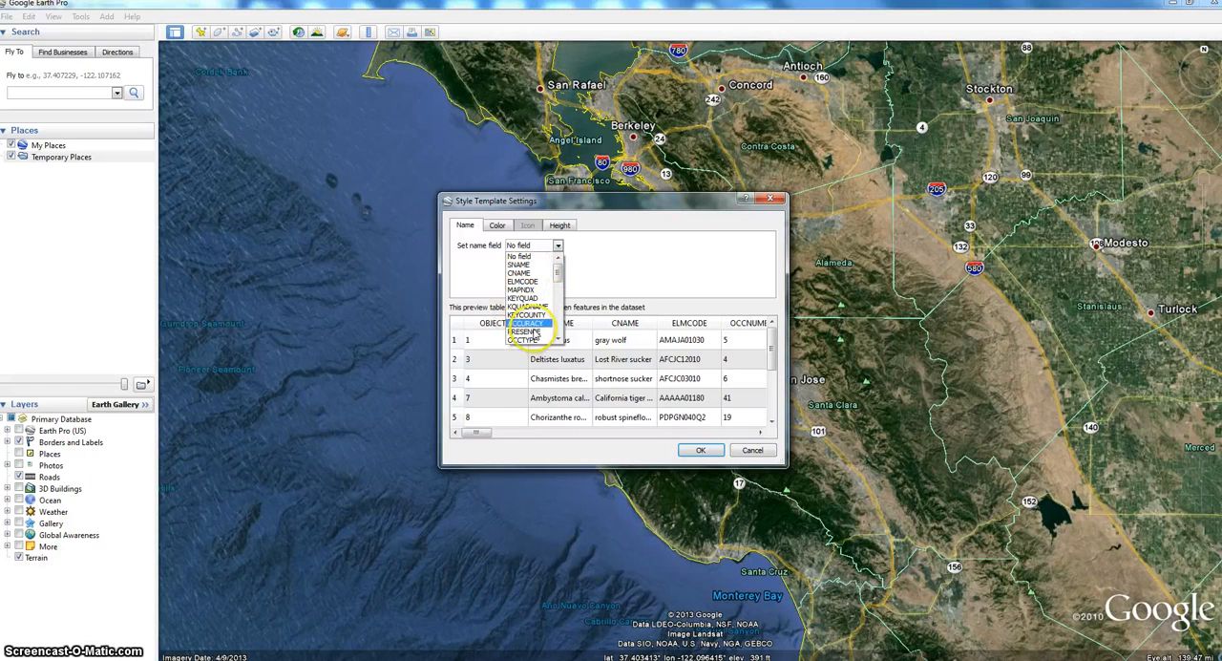
click(536, 266)
- Set the template to use random colors and check that its height option clamps features to ground
click(502, 227)
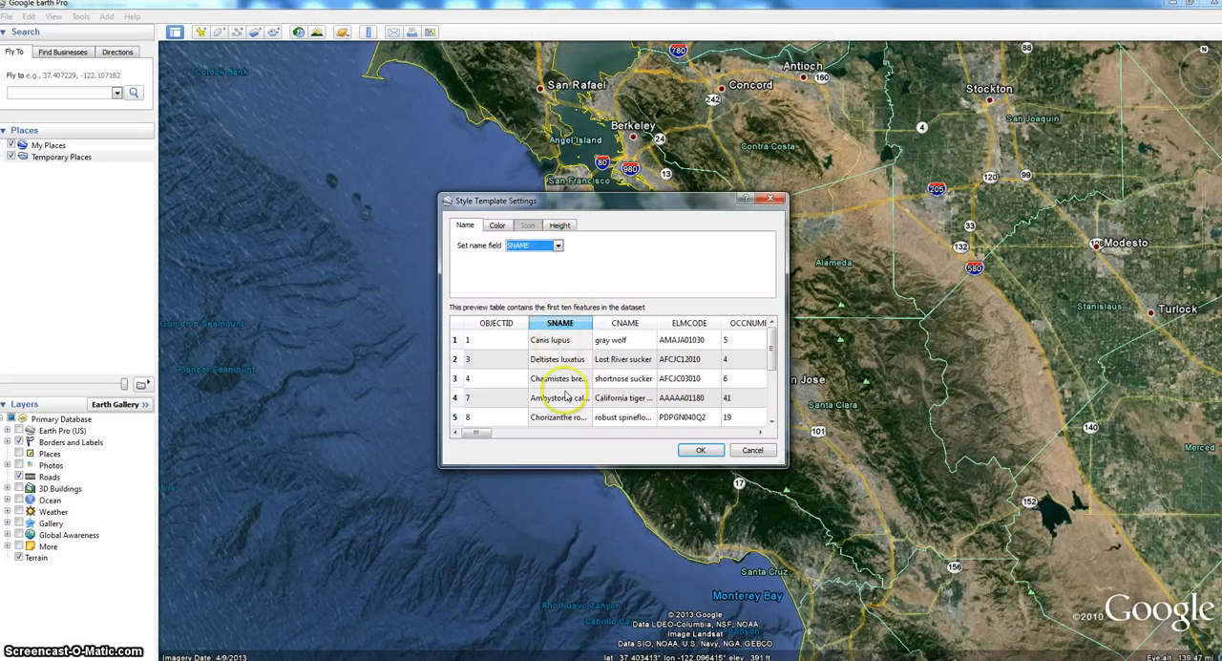
click(500, 226)
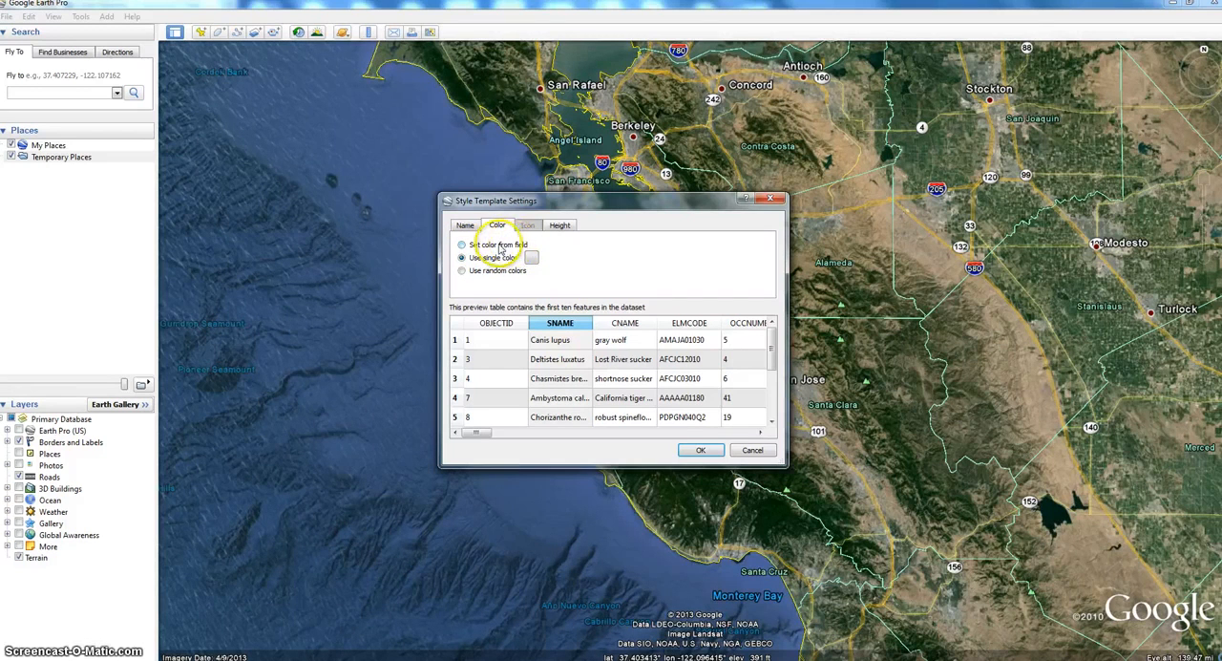
click(462, 271)
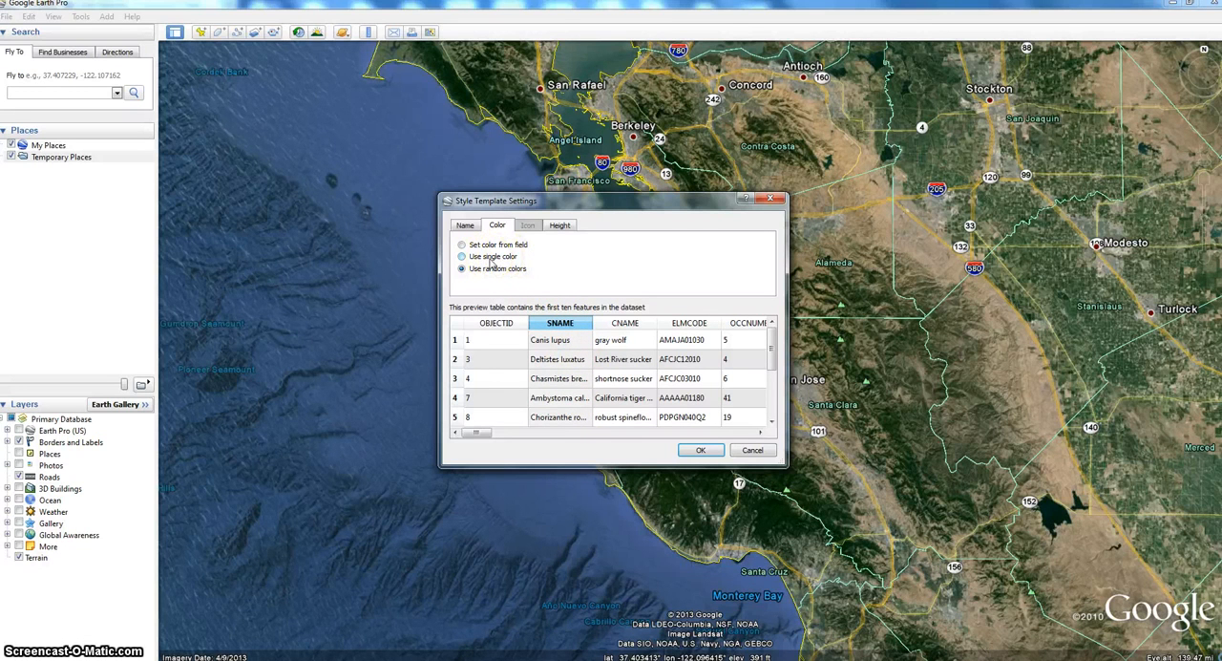
click(562, 225)
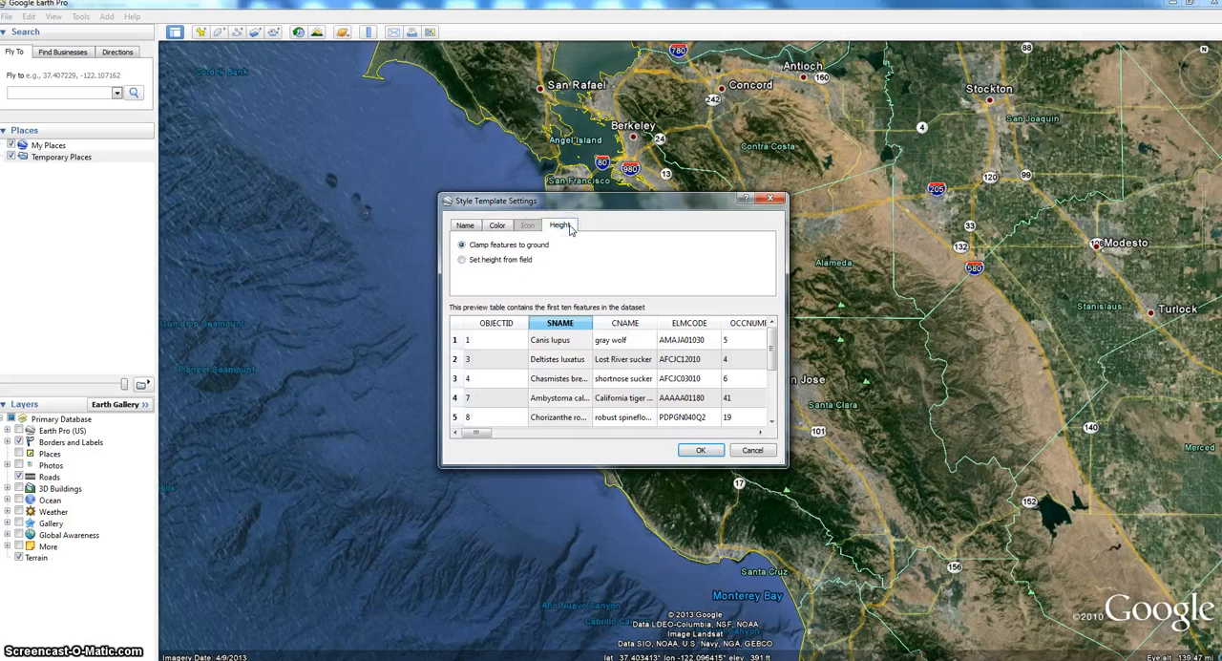
click(500, 227)
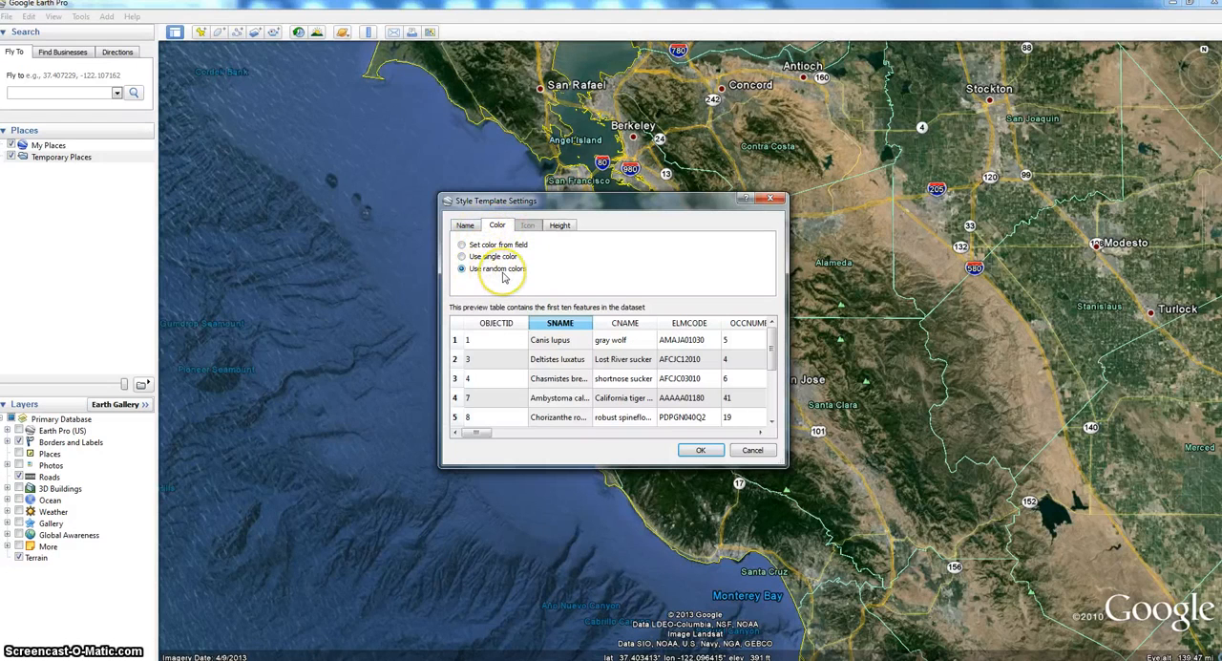
- Accept the style settings and save the template as CNDDB_FED.kst in My Style Templates, replacing the existing file
click(699, 453)
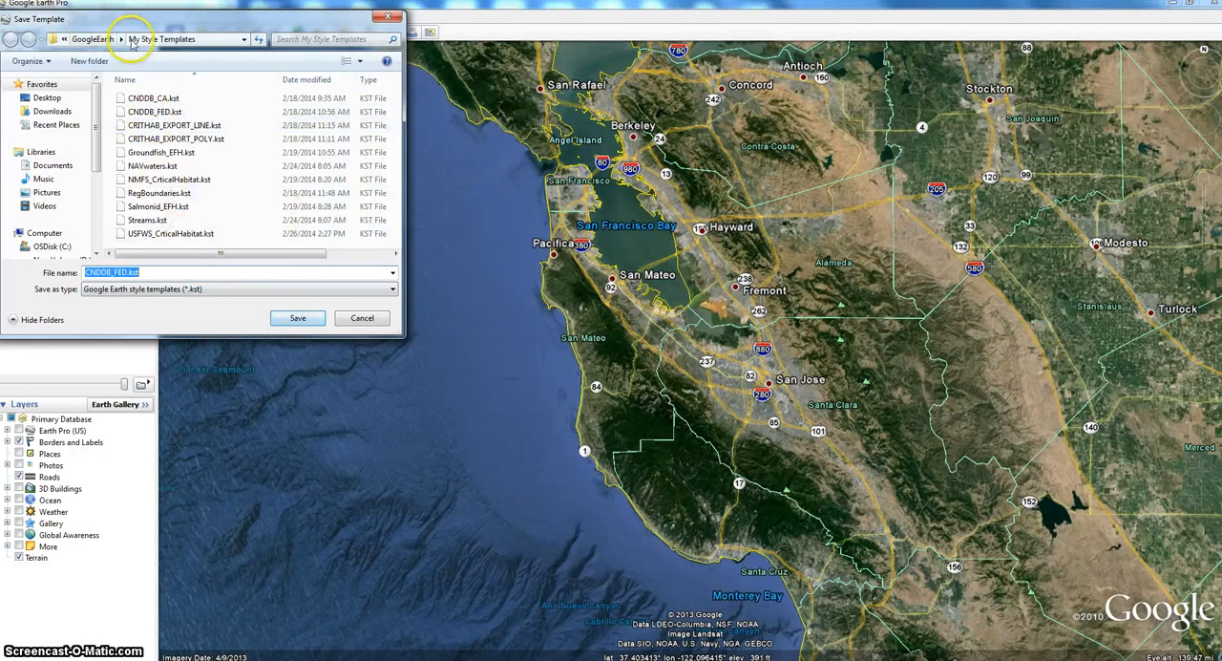
click(296, 318)
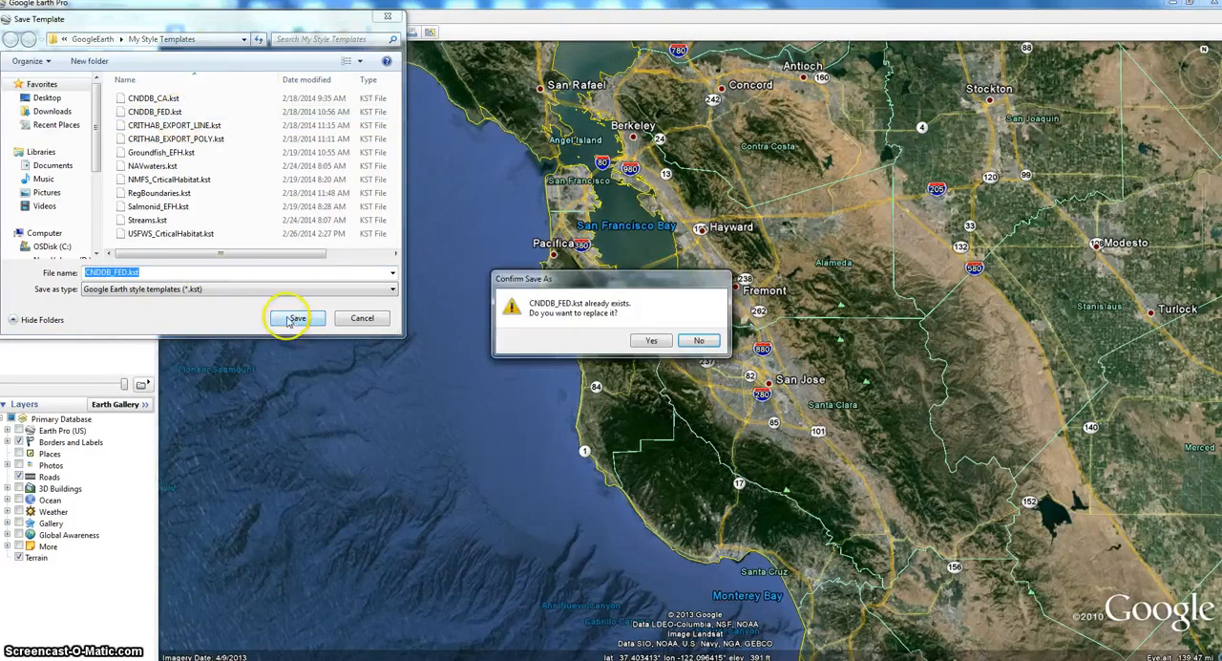
click(647, 342)
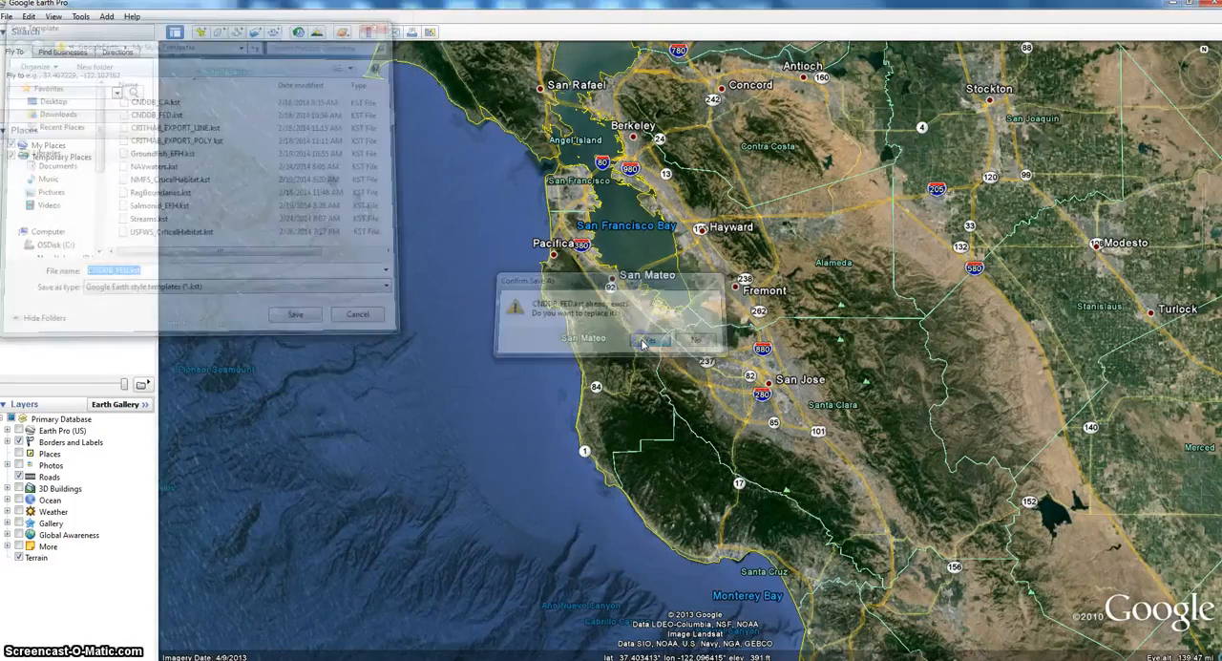
- Turn on the display of the CNDDB_FED.shp layer across California
scroll(643, 347, down, 5)
scroll(642, 346, down, 5)
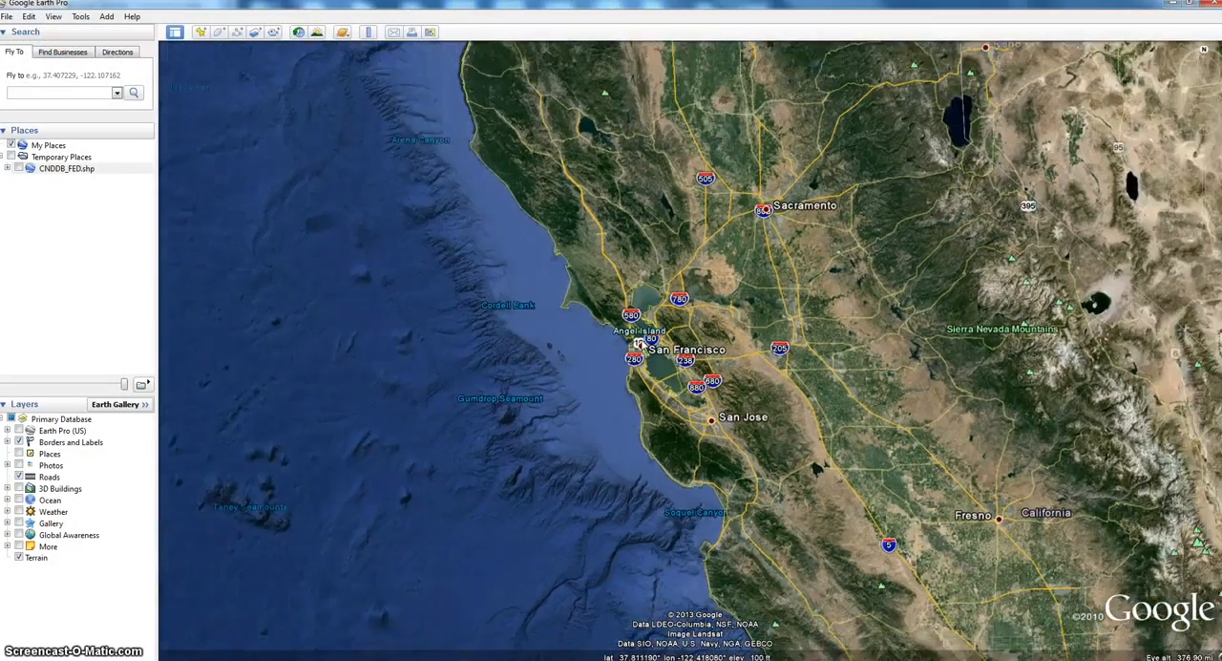
scroll(643, 346, down, 3)
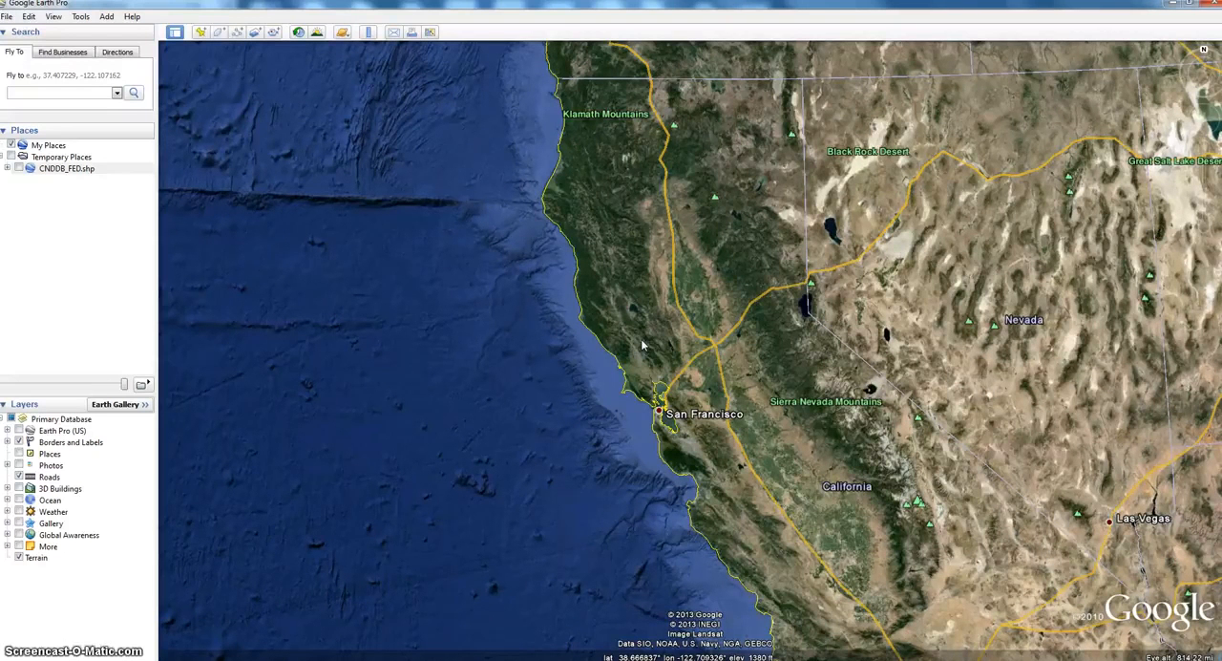
click(21, 170)
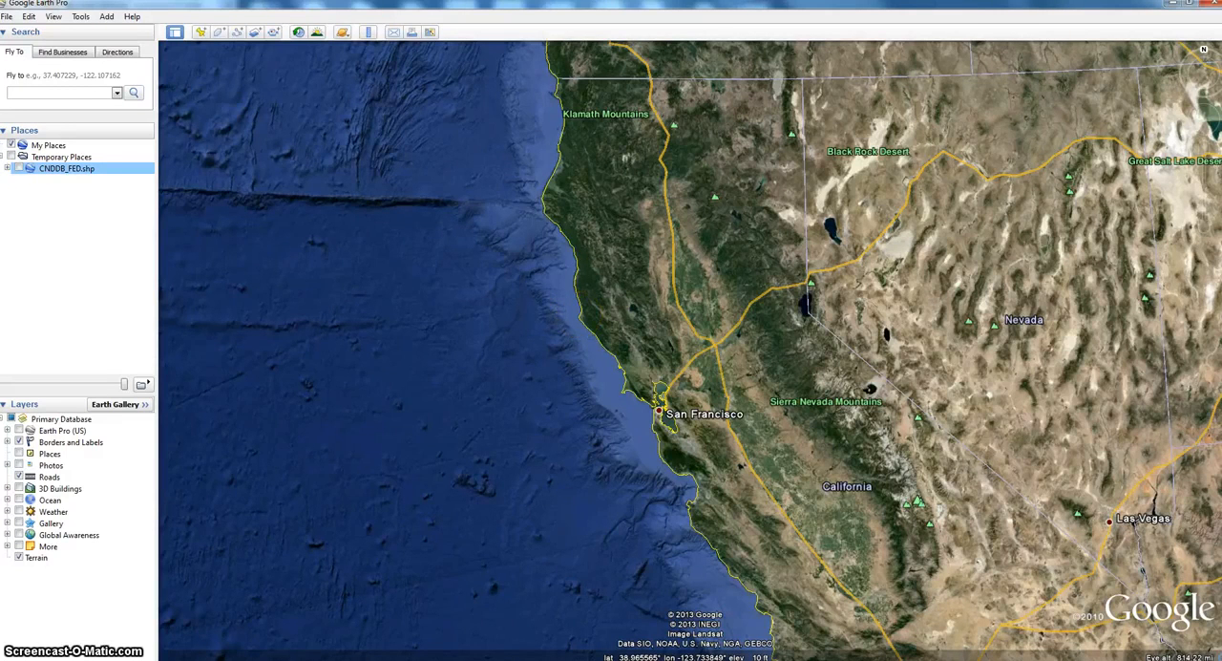
click(20, 169)
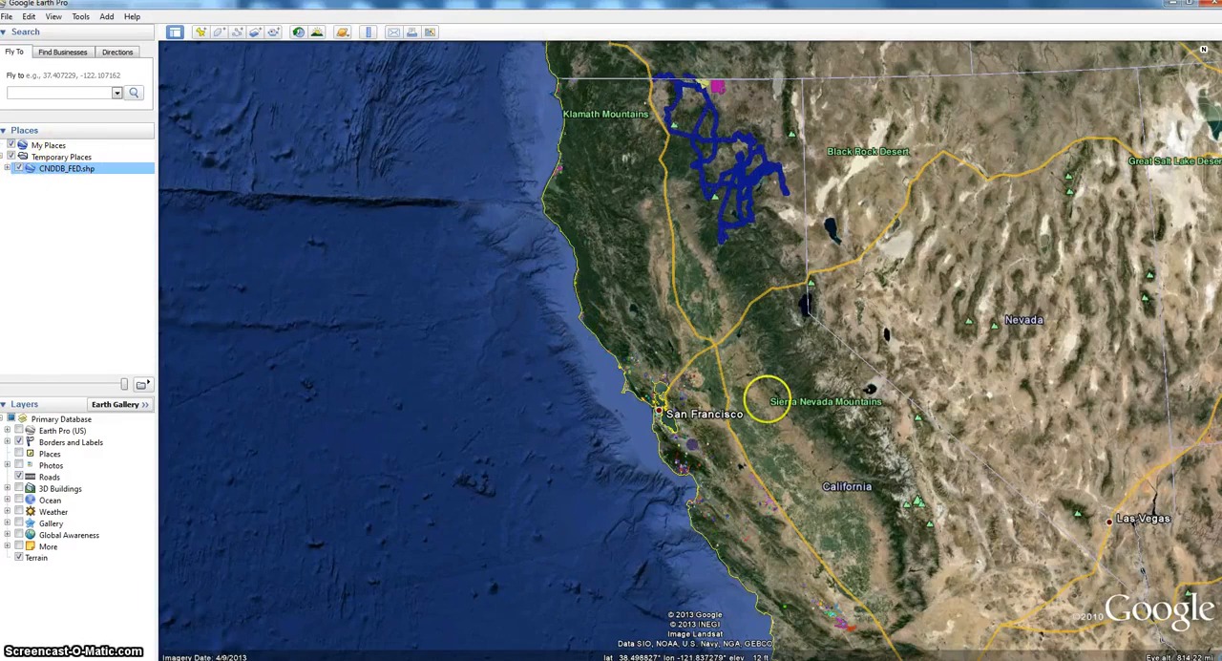
- Examine the species areas around San Francisco Bay and read the attribute table of the large purple circle over San Jose, closing it when done
drag(725, 541, 725, 349)
scroll(716, 398, up, 2)
drag(708, 388, 700, 491)
scroll(720, 297, up, 5)
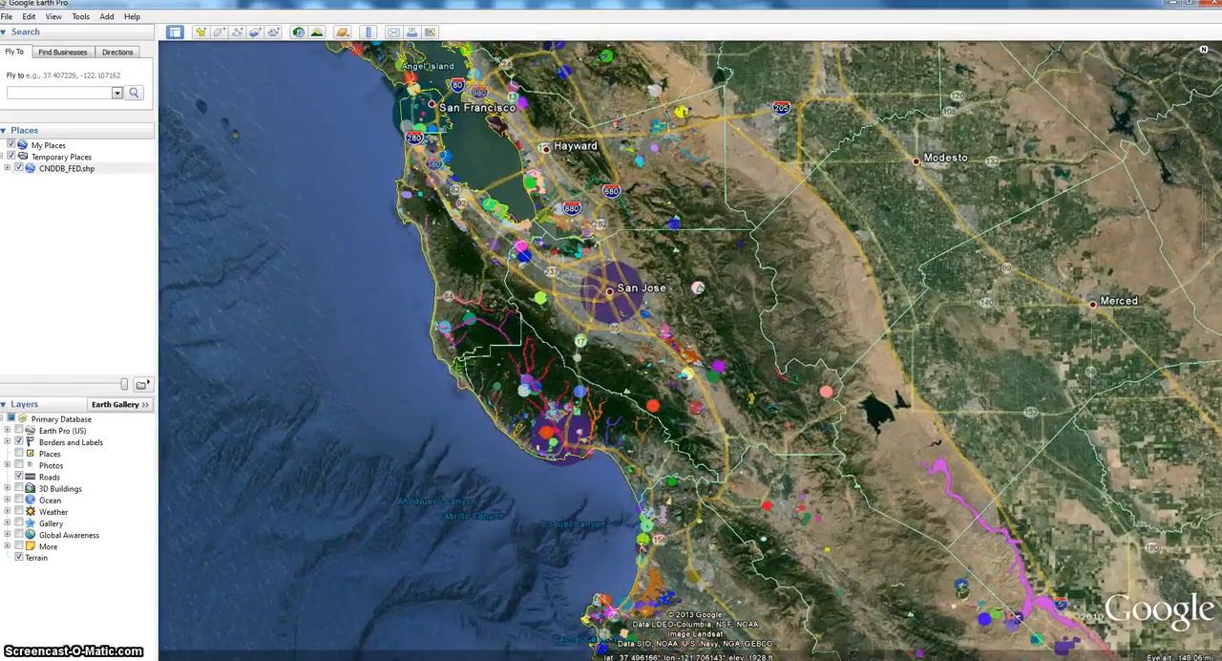
drag(672, 222, 764, 302)
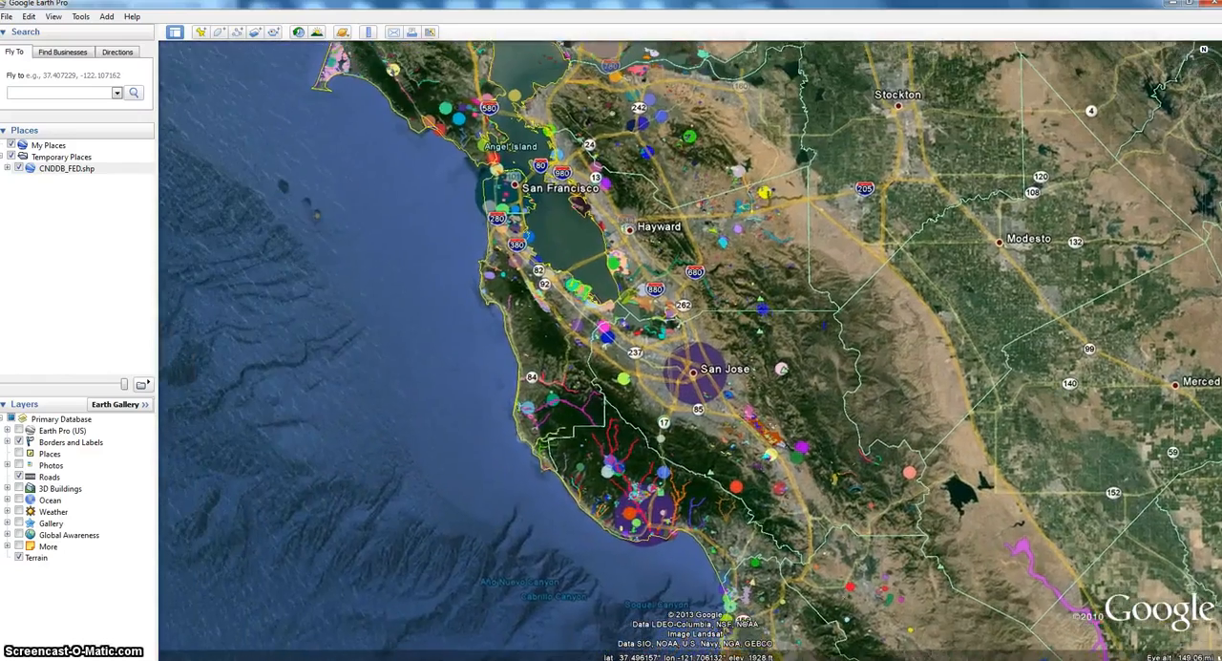
scroll(610, 279, up, 1)
scroll(611, 280, up, 3)
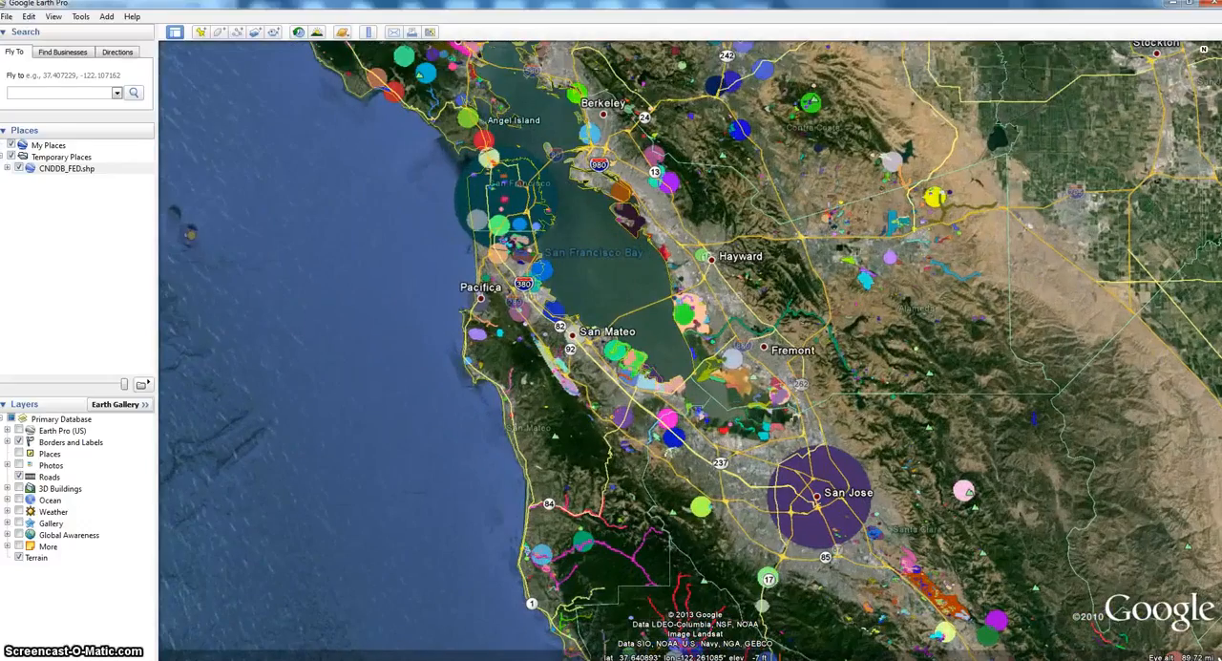
scroll(609, 263, up, 2)
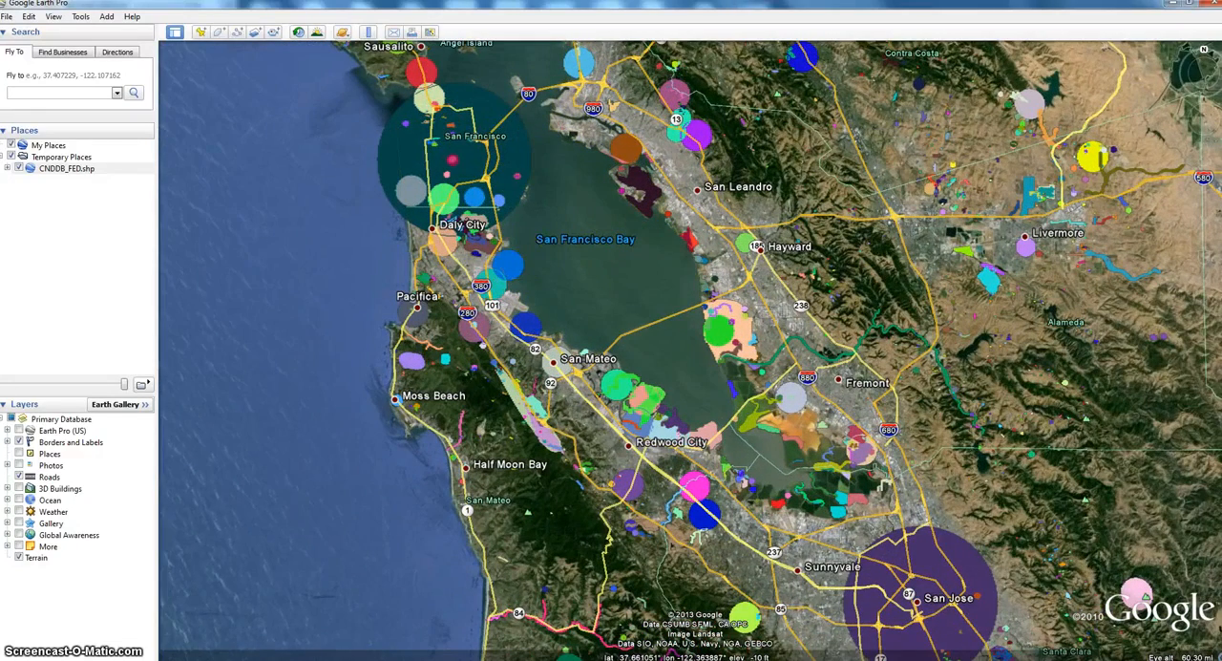
drag(655, 304, 646, 182)
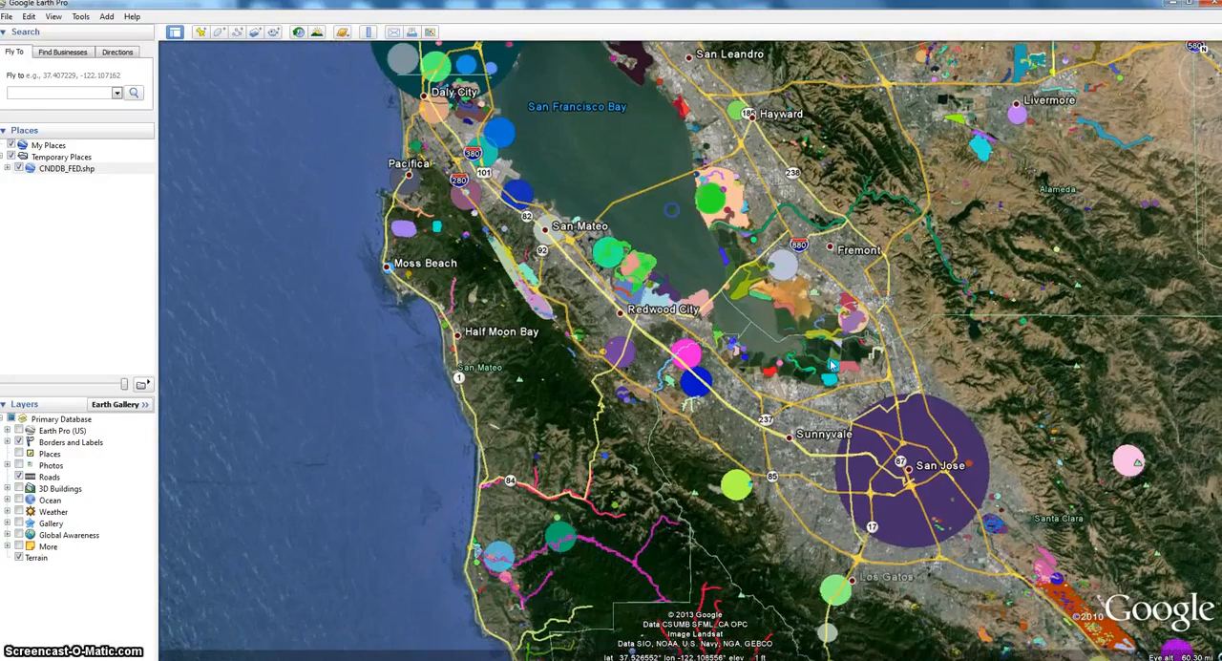
click(914, 432)
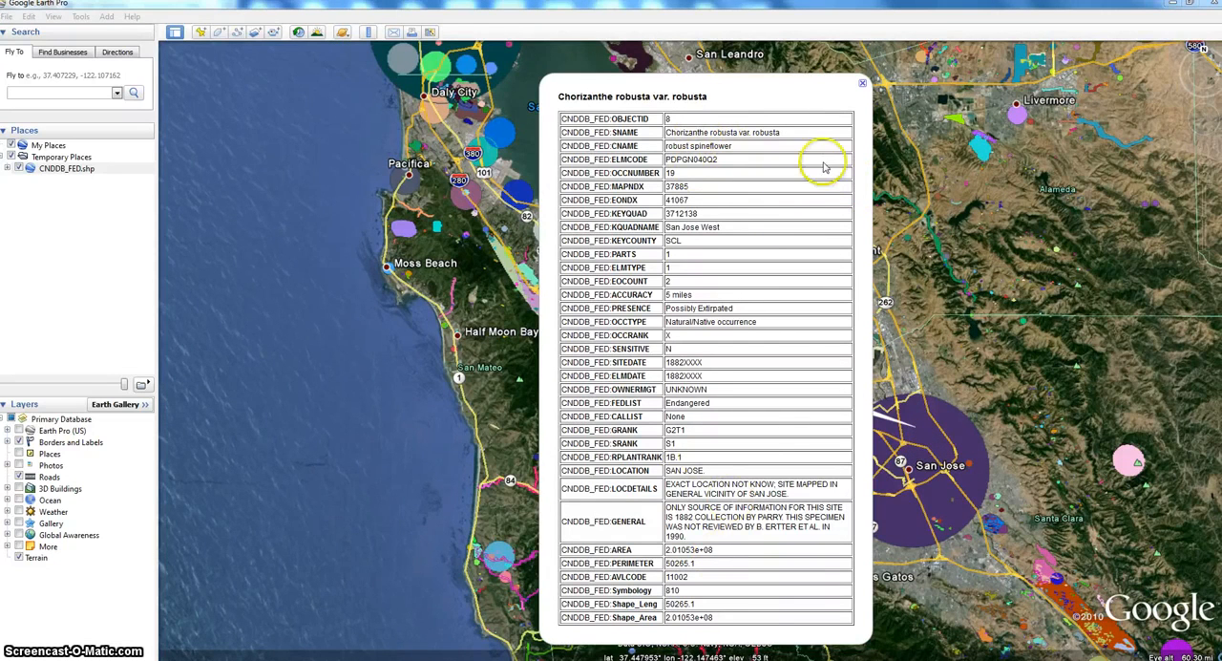
click(862, 88)
- Read the attribute tables of the red stream line near Hwy 9 and the magenta stream line south of Loma Mar, closing each one
drag(512, 509, 548, 467)
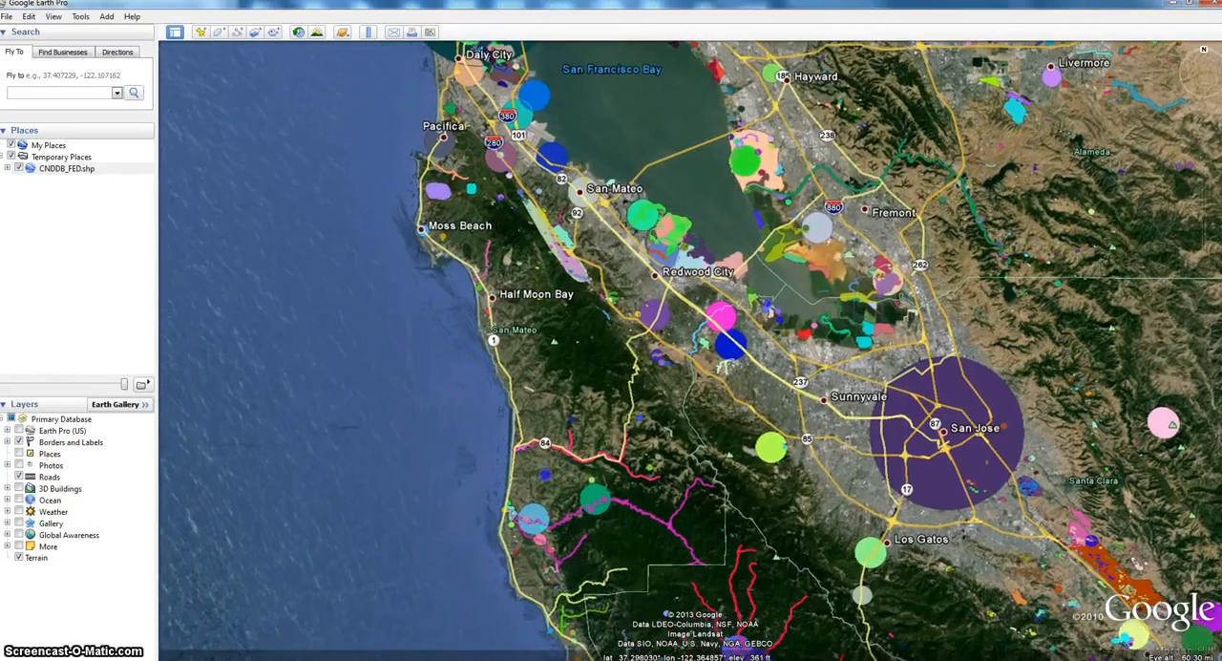
scroll(685, 523, up, 5)
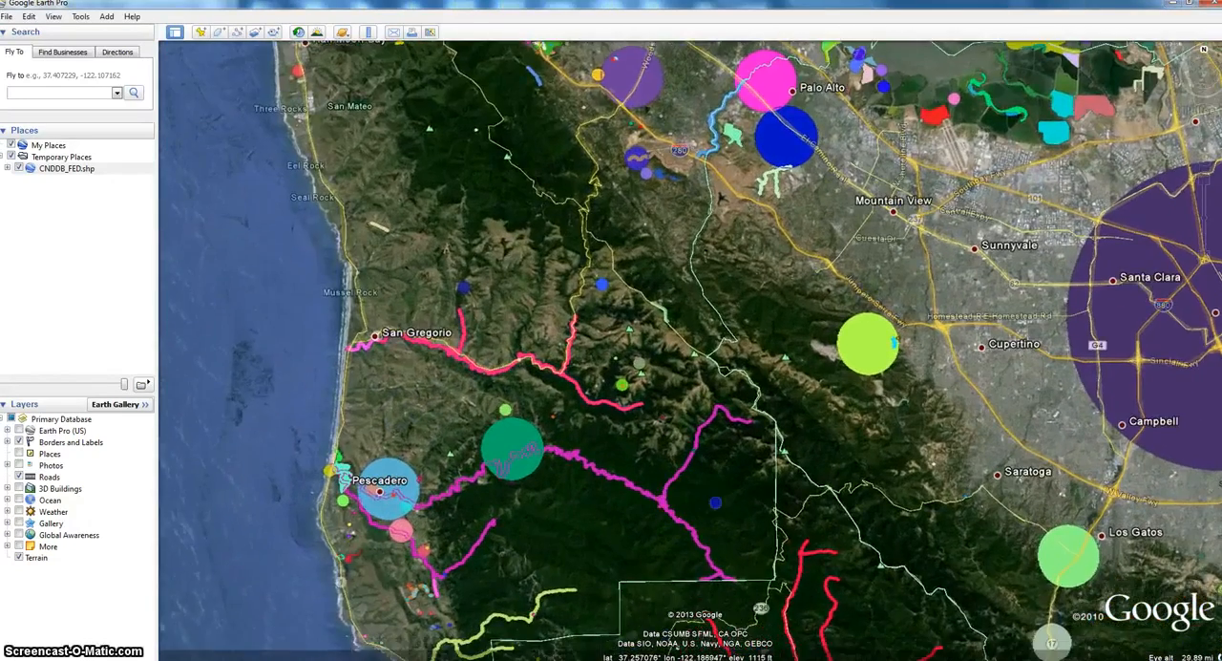
drag(715, 502, 772, 380)
scroll(737, 453, up, 3)
scroll(738, 441, up, 2)
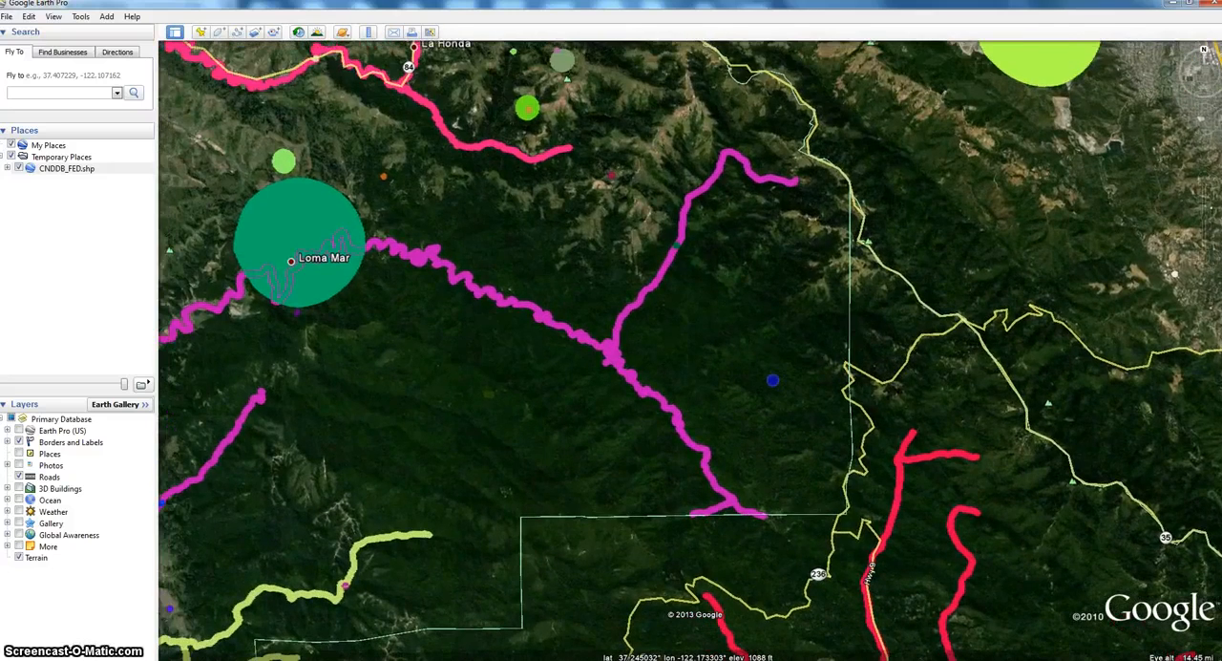
click(900, 463)
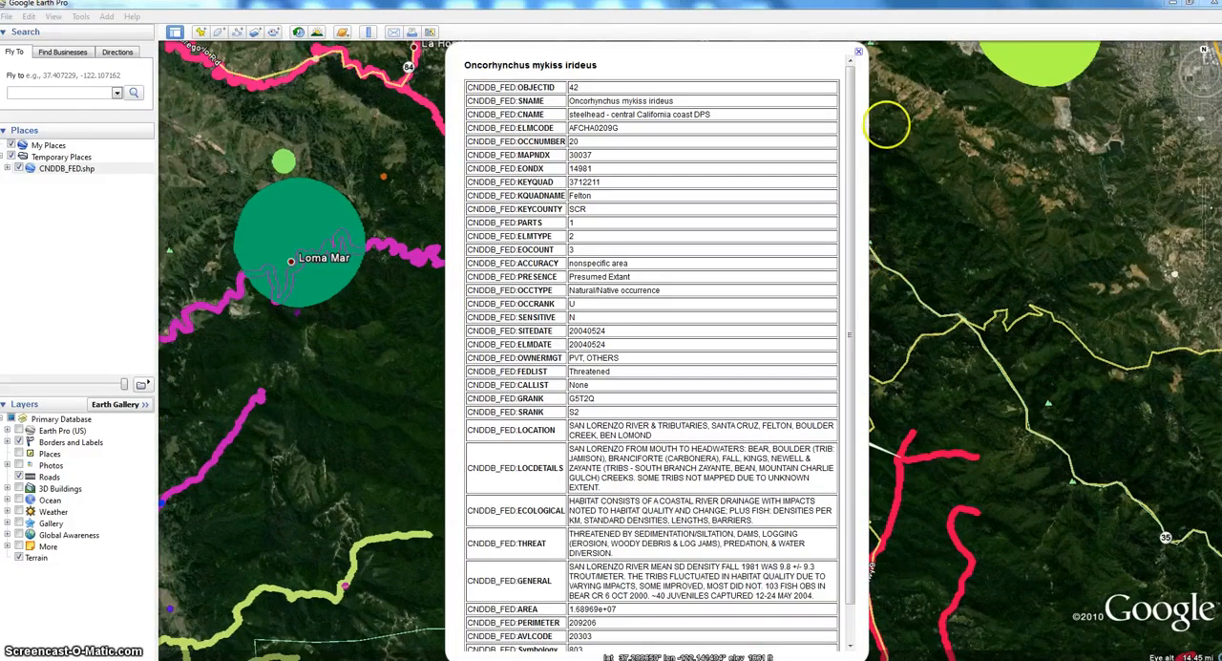
click(860, 54)
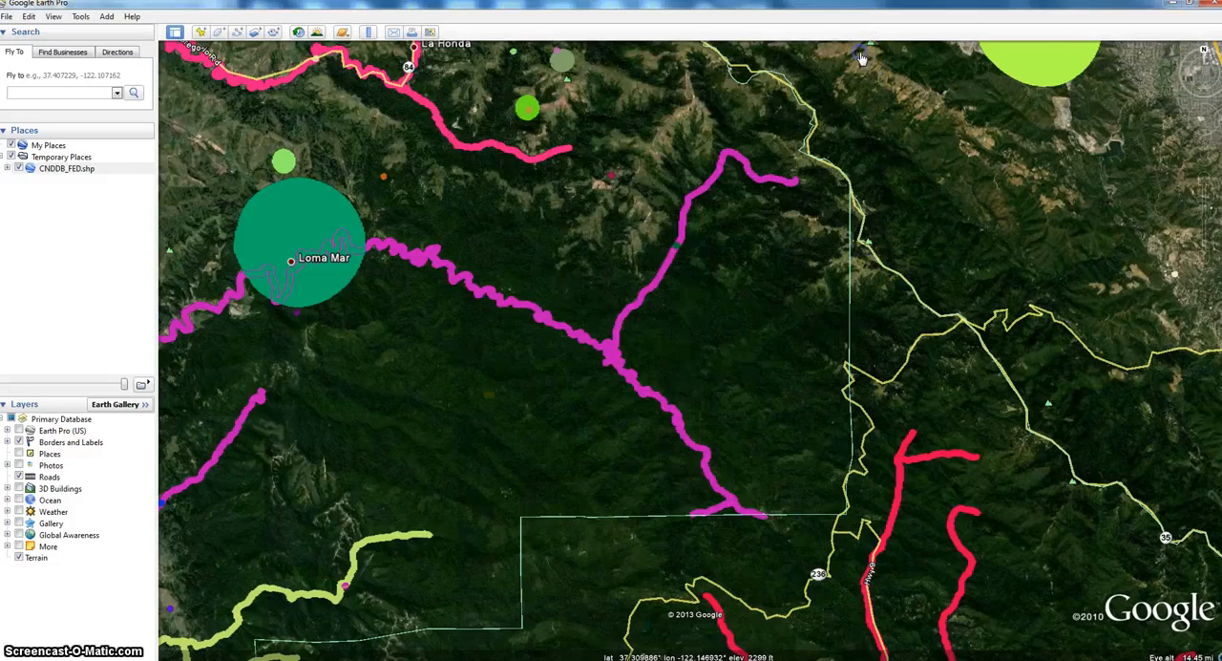
click(258, 402)
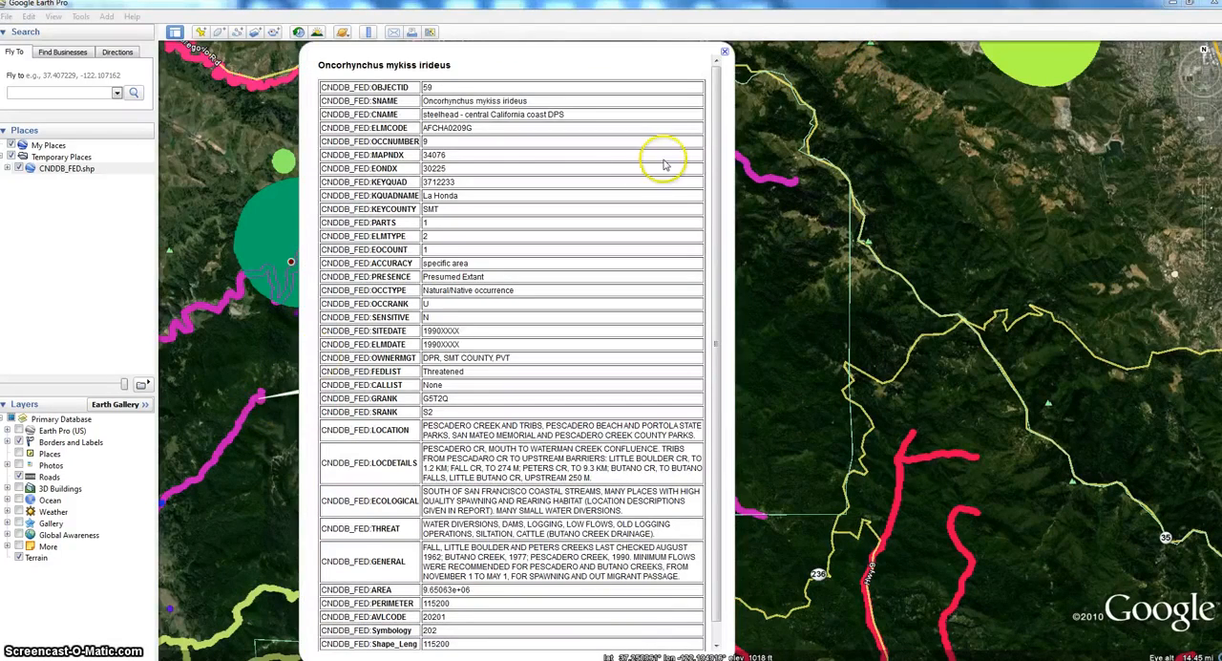
click(725, 52)
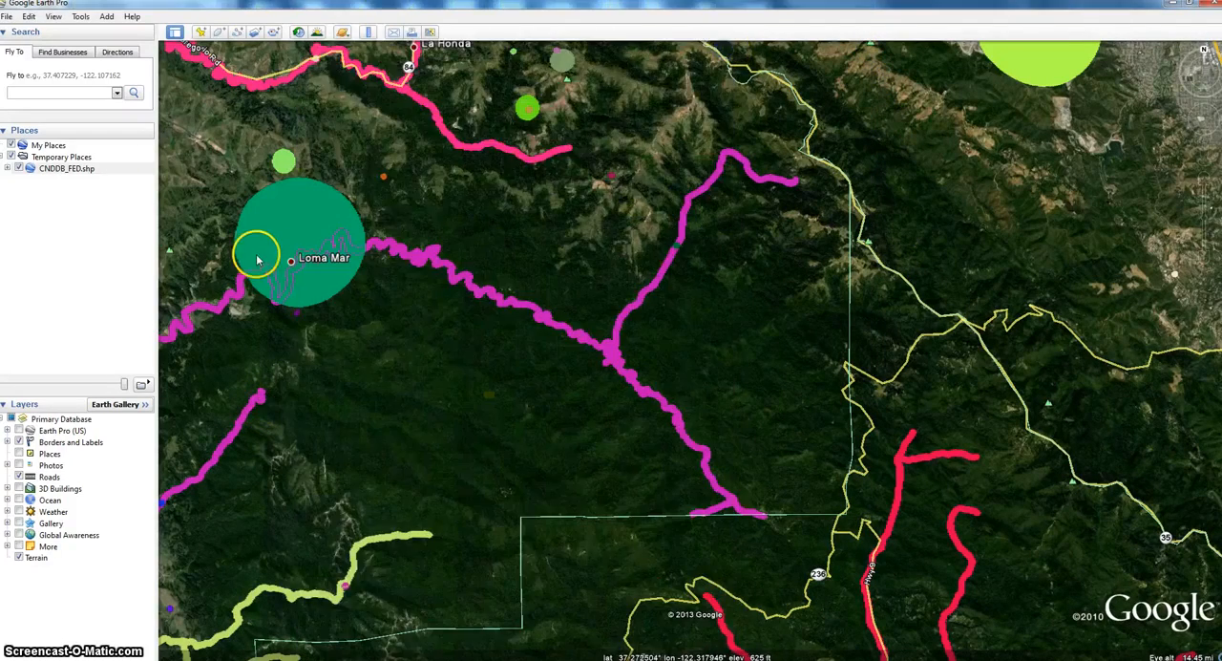
- Read the attribute table of the magenta stream line just west of Loma Mar, close it, and look over the San Francisco Bay region
click(228, 300)
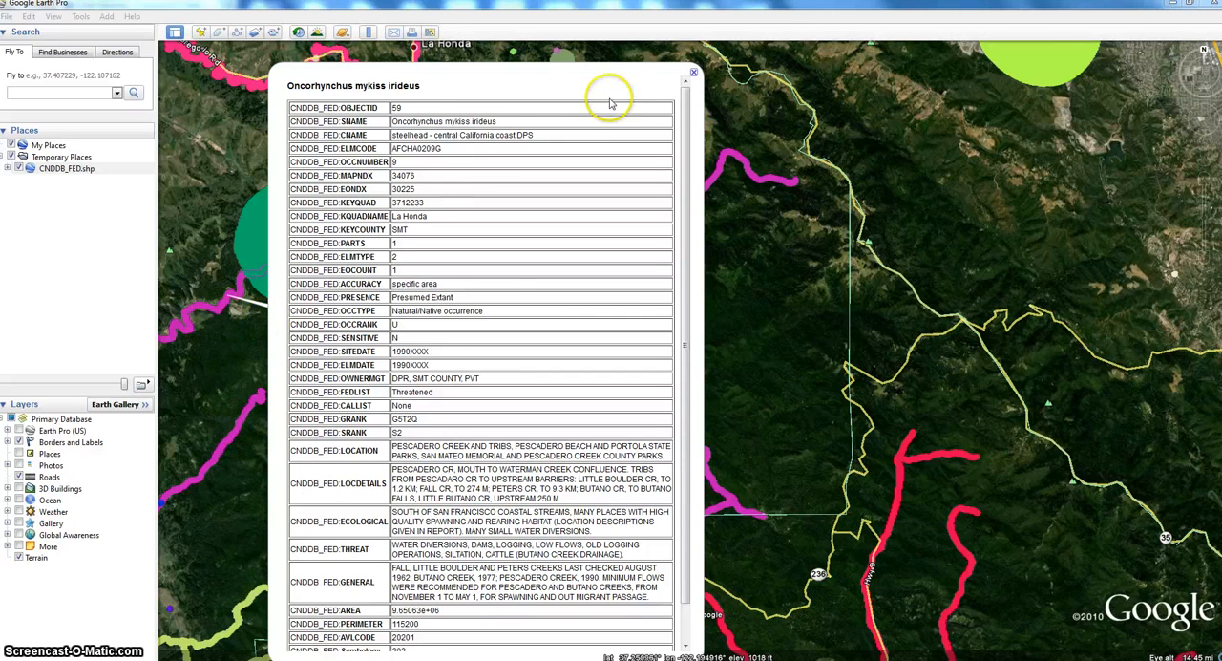
click(694, 76)
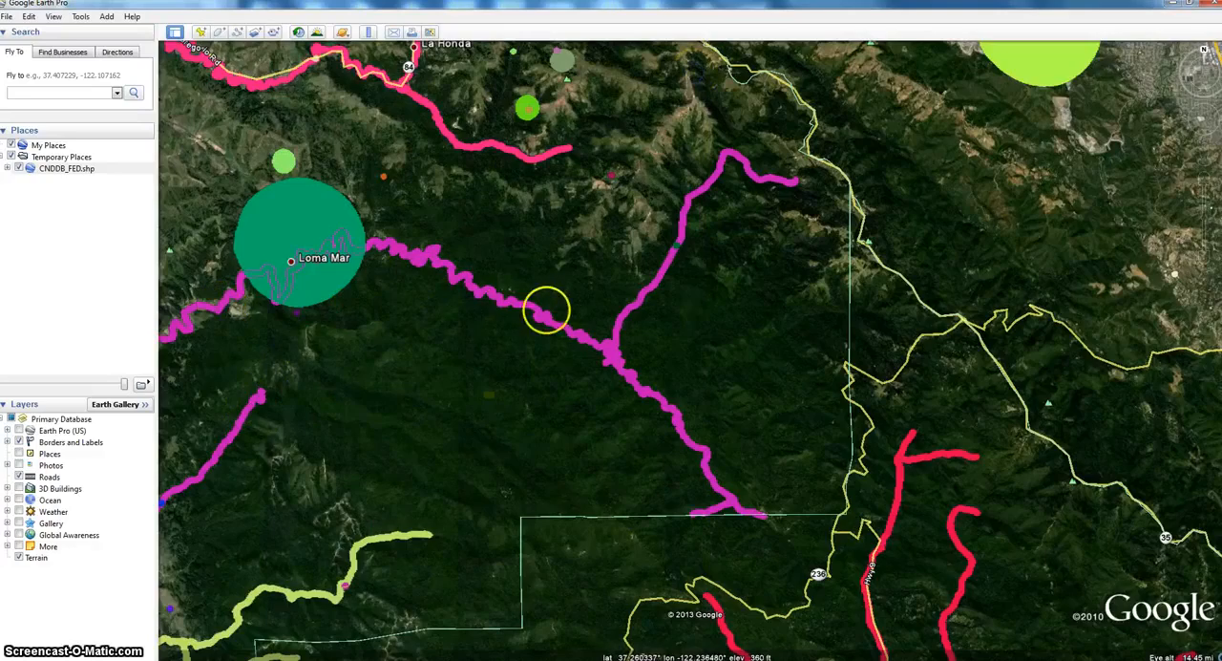
scroll(603, 311, down, 3)
scroll(604, 312, down, 5)
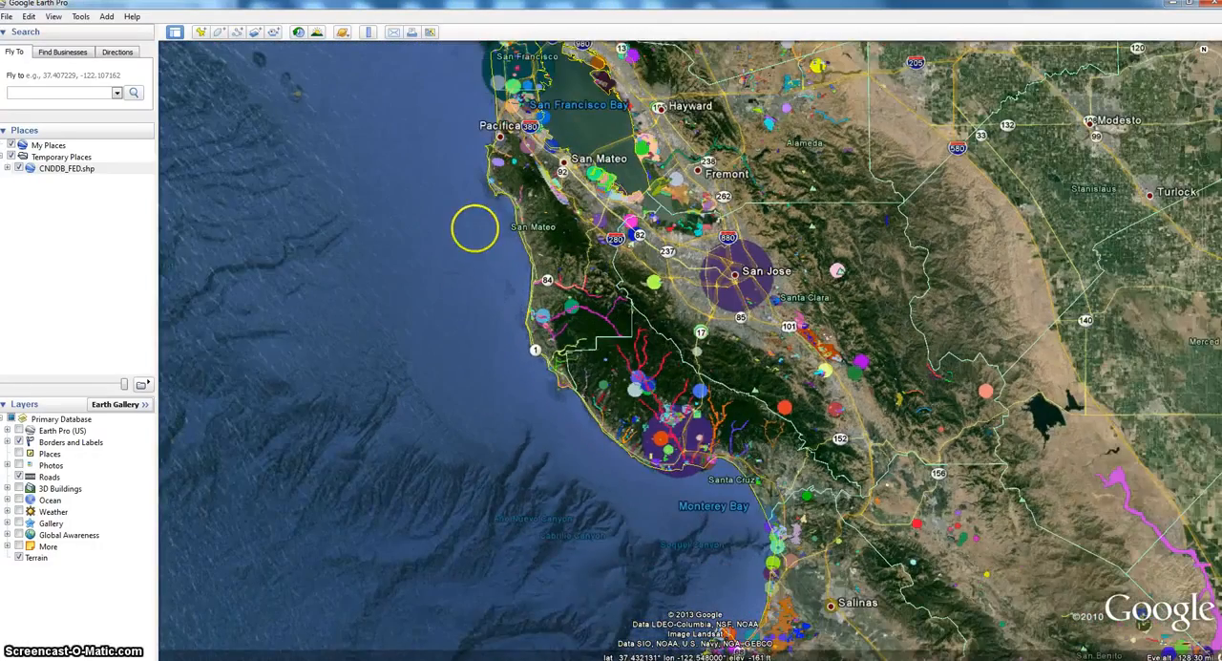
drag(474, 223, 458, 293)
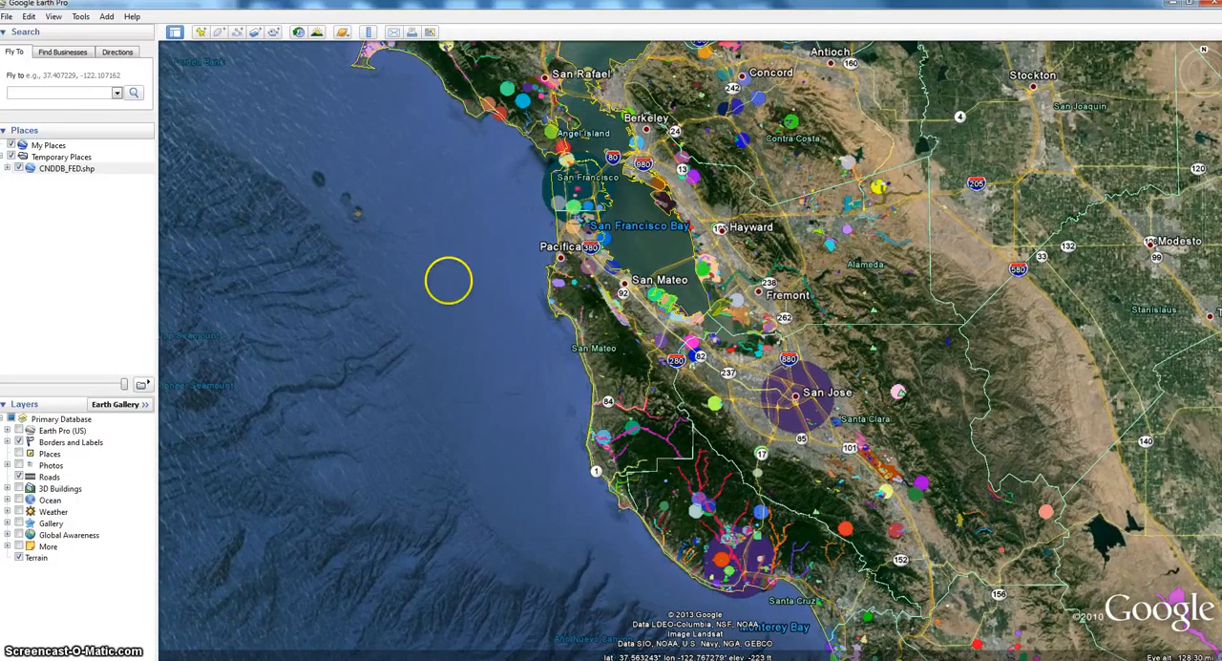
- Save the CNDDB_FED.shp layer in the SF folder as CNDDB_FED.shp.kmz, using the Kmz file type
click(88, 170)
right_click(89, 171)
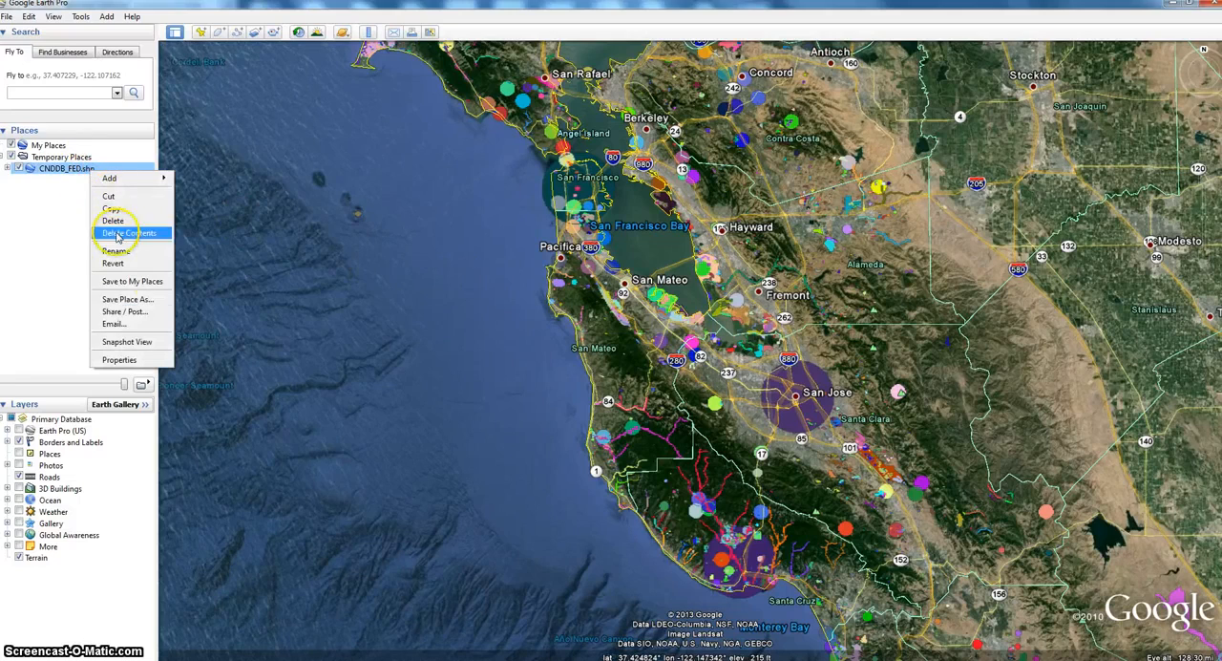
click(119, 300)
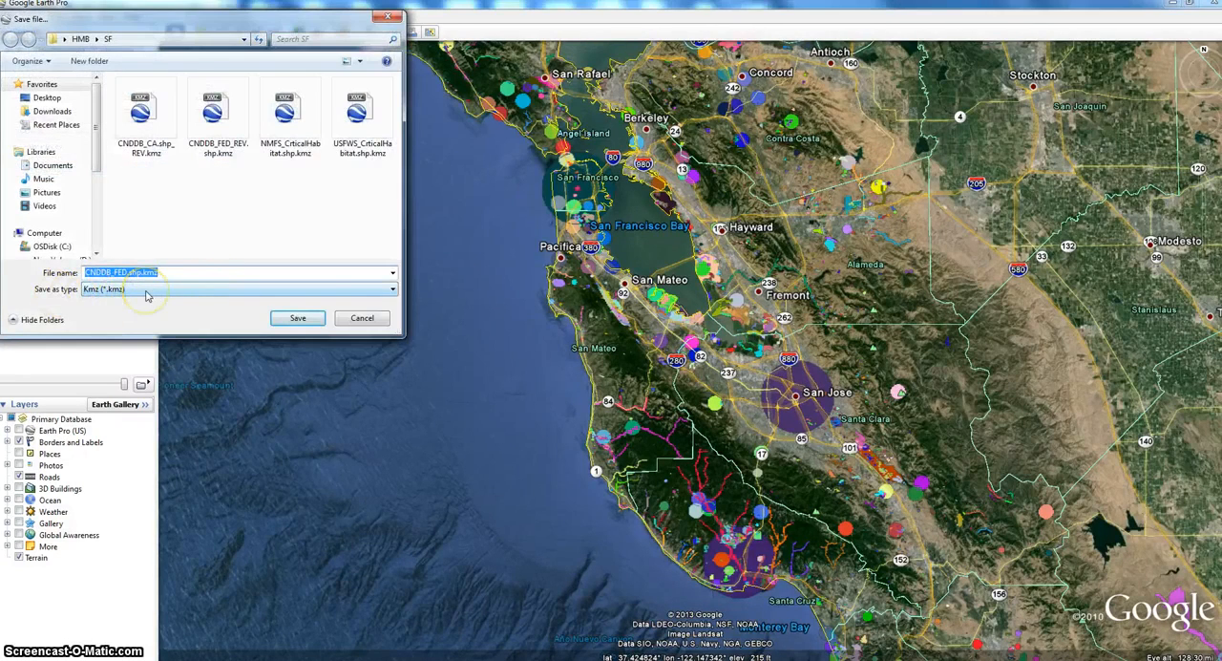
click(146, 288)
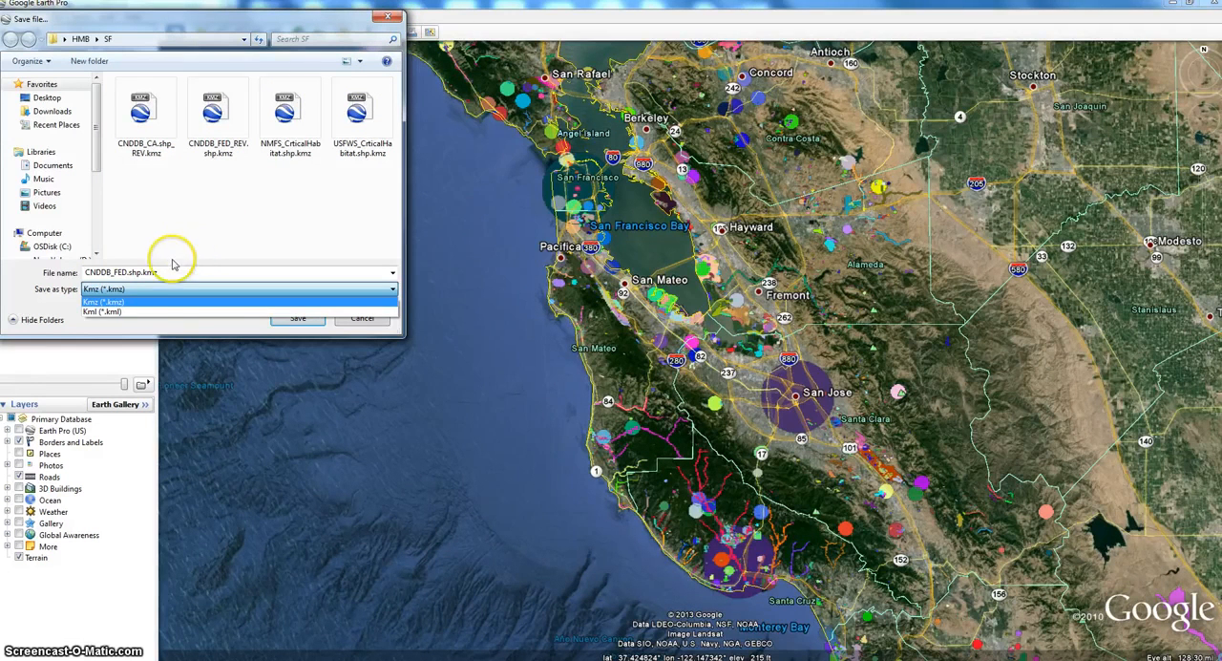
click(110, 302)
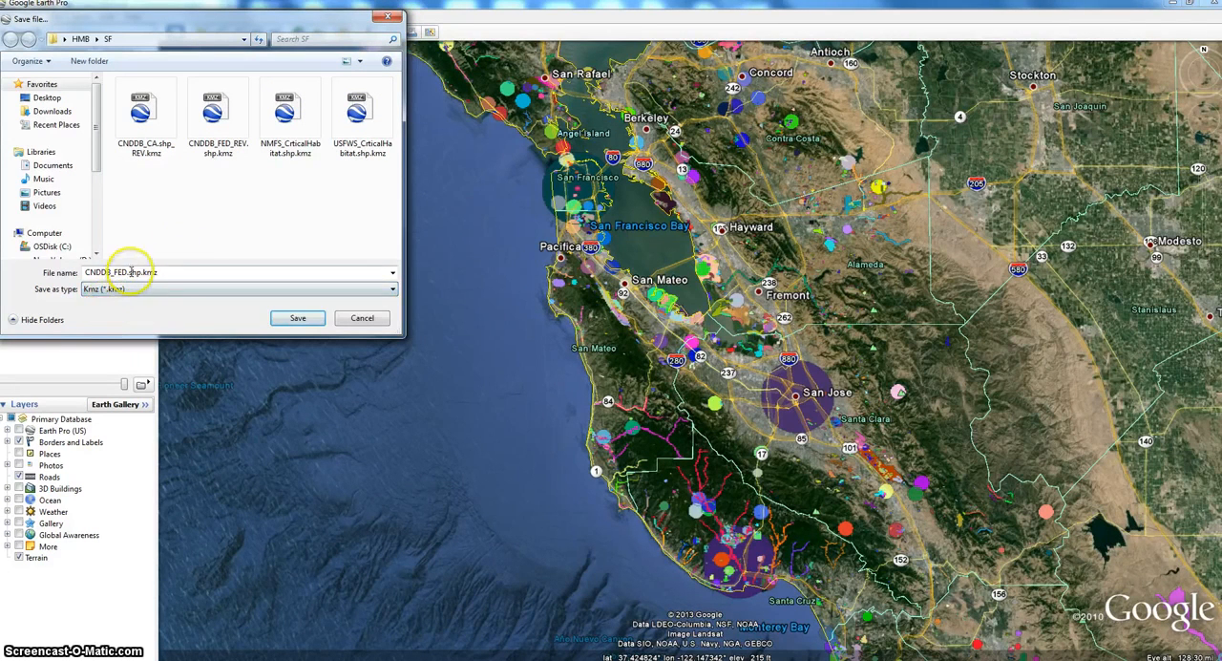
click(291, 318)
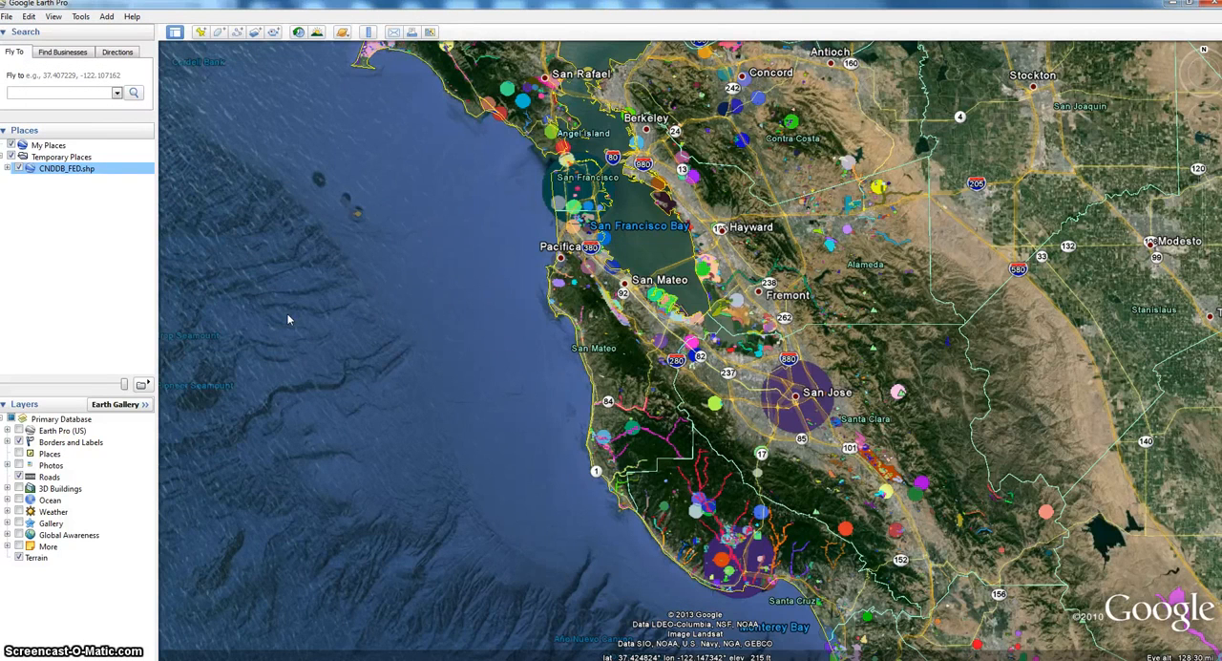
click(358, 292)
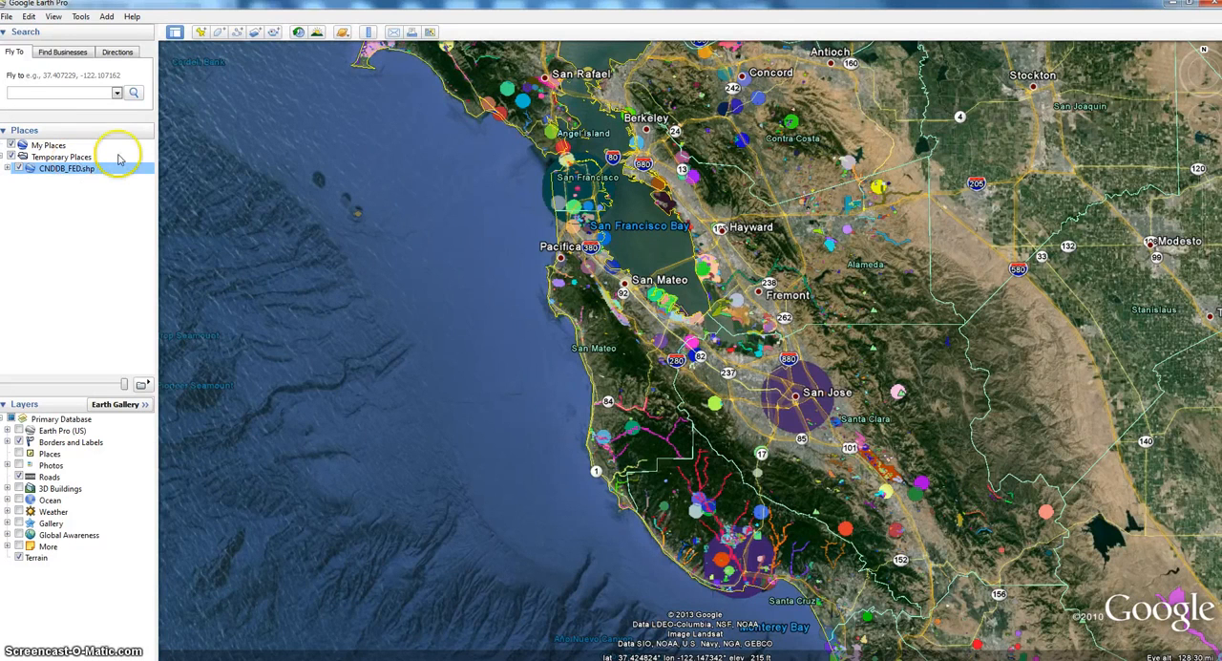
- Create a folder named Biological and move it directly under My Places
click(107, 17)
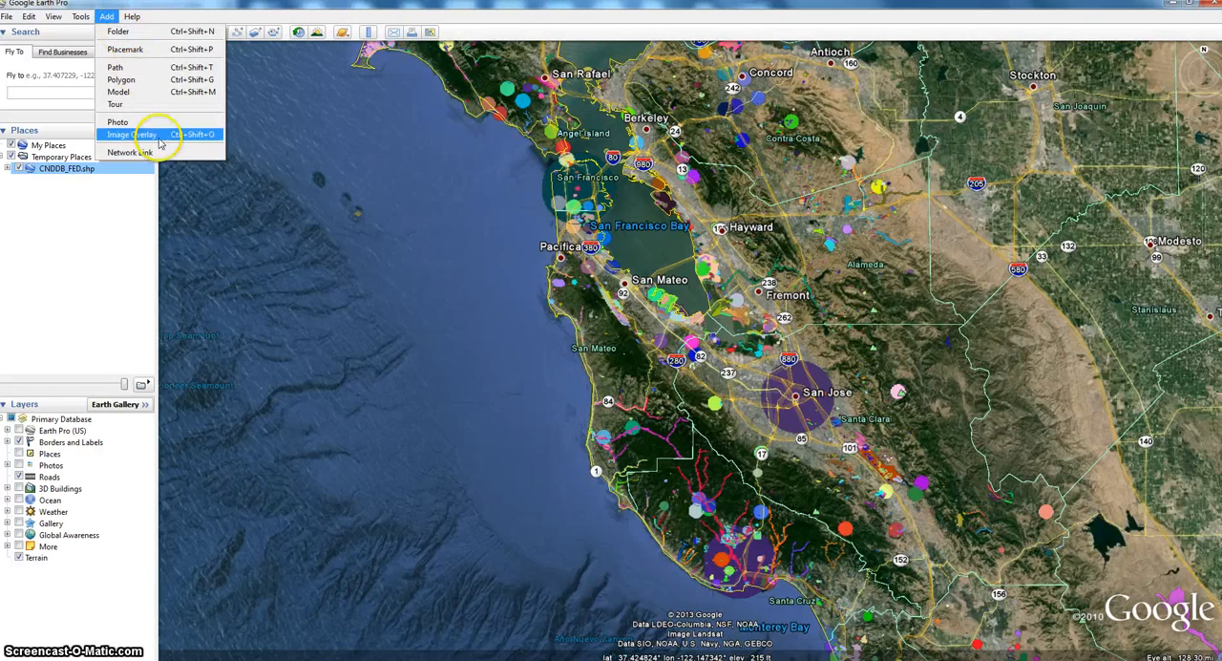
click(150, 34)
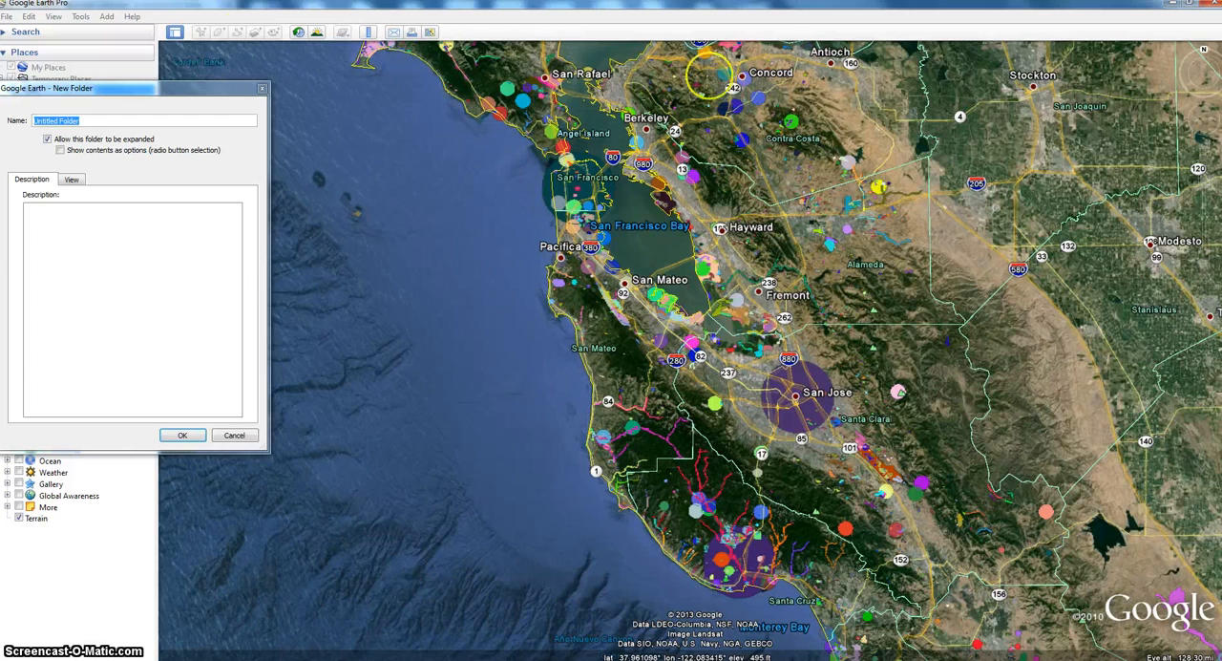
click(154, 125)
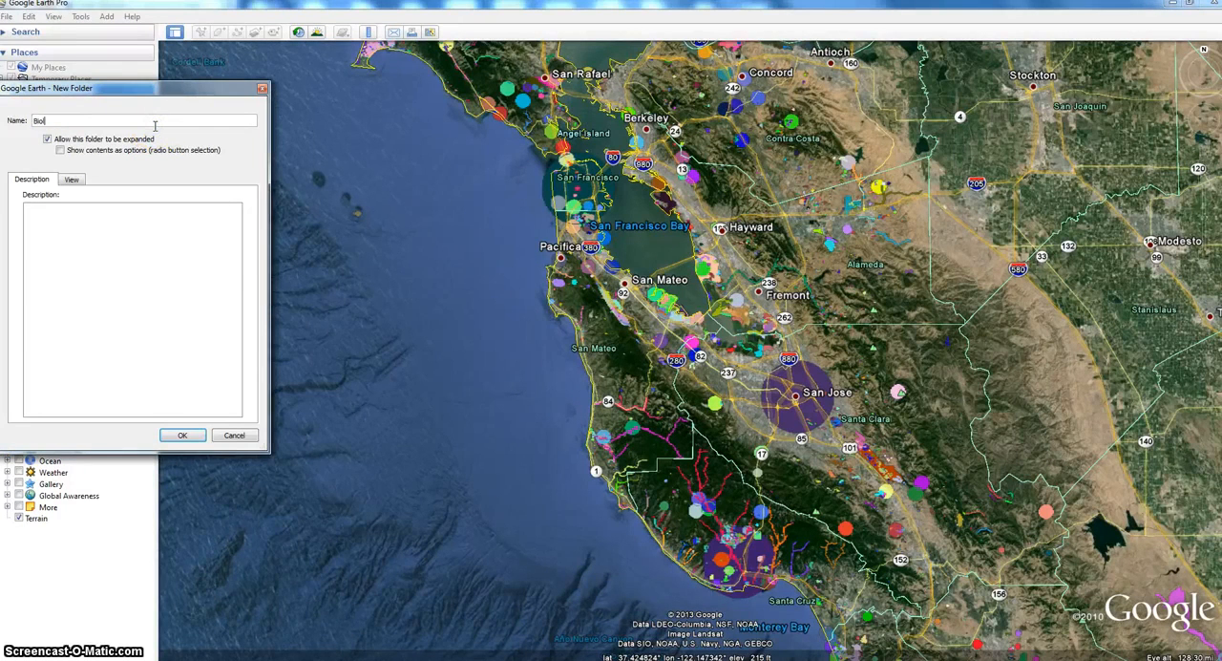
text(Biological)
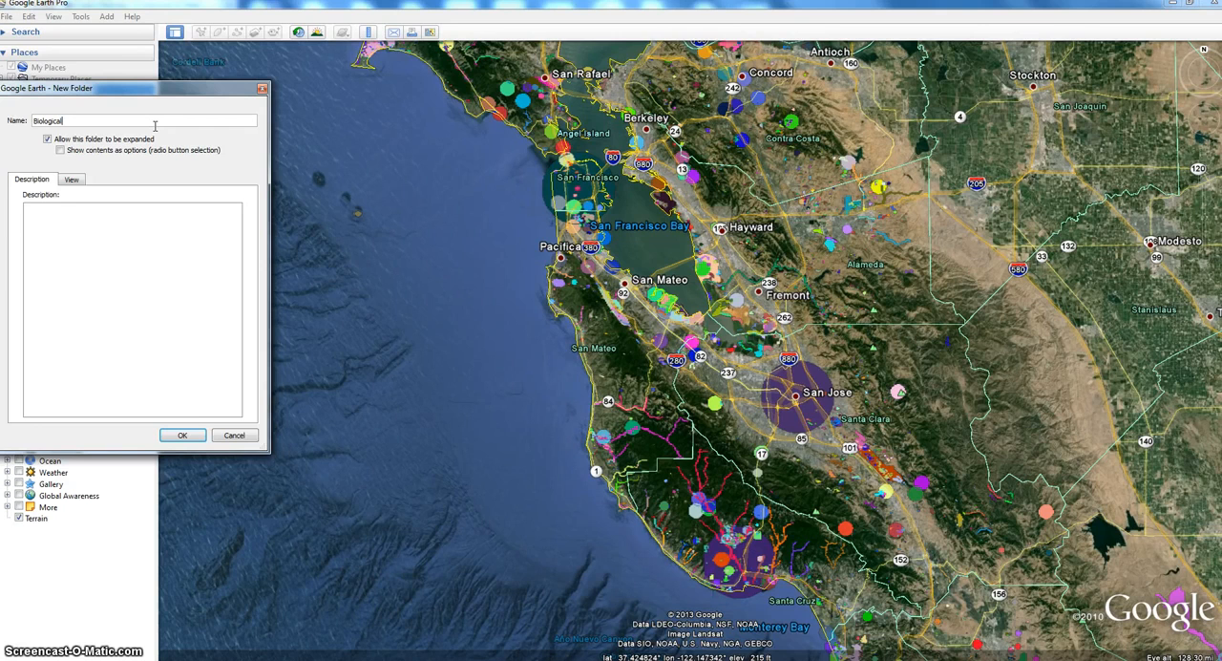
click(174, 437)
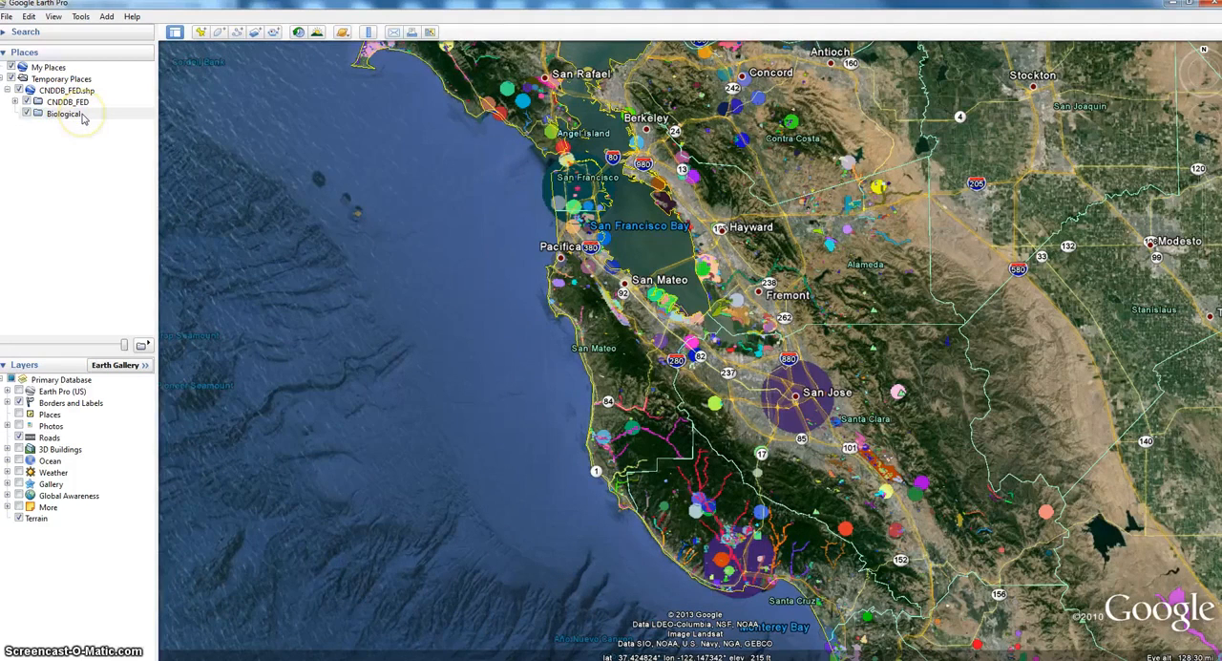
drag(82, 117, 66, 72)
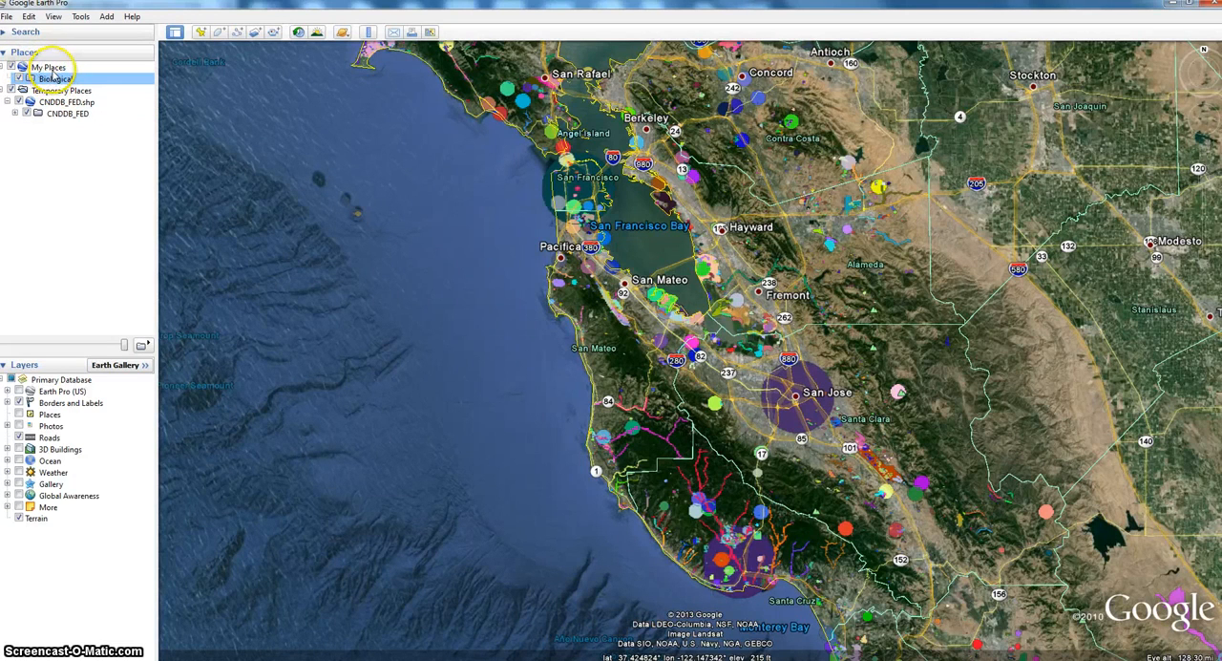
- Move the collapsed CNDDB_FED.shp layer into the Biological folder and turn off the display of Temporary Places
click(7, 101)
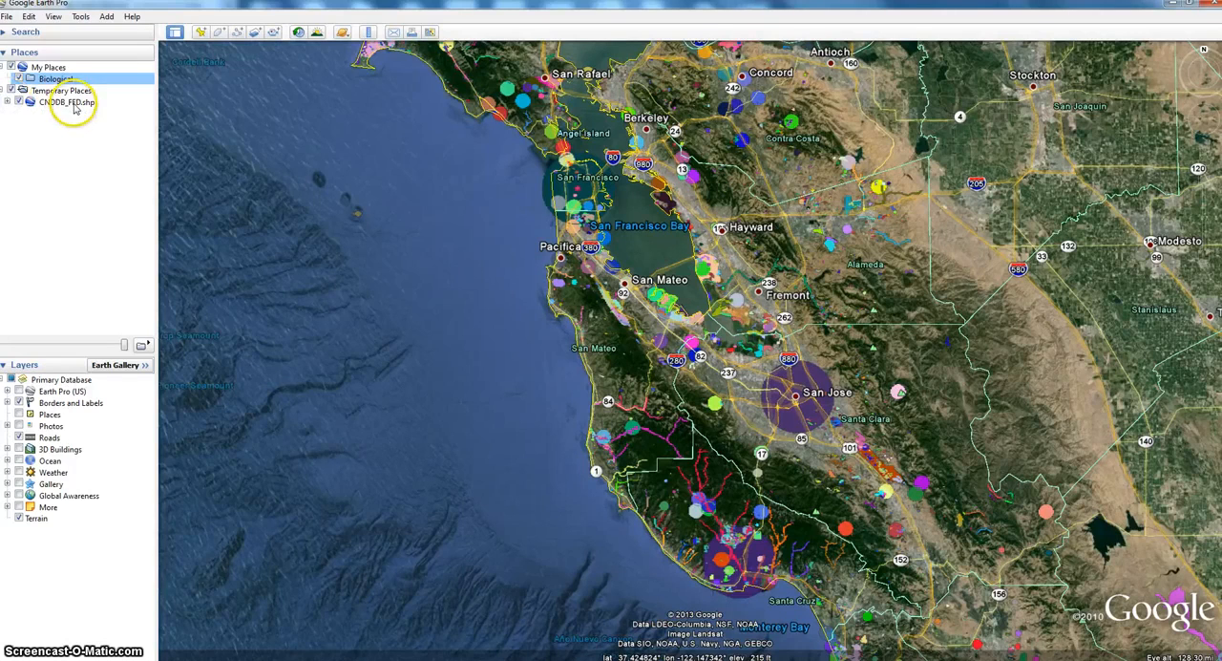
mouse_move(75, 105)
mouse_down()
mouse_move(95, 86)
mouse_move(74, 84)
mouse_up()
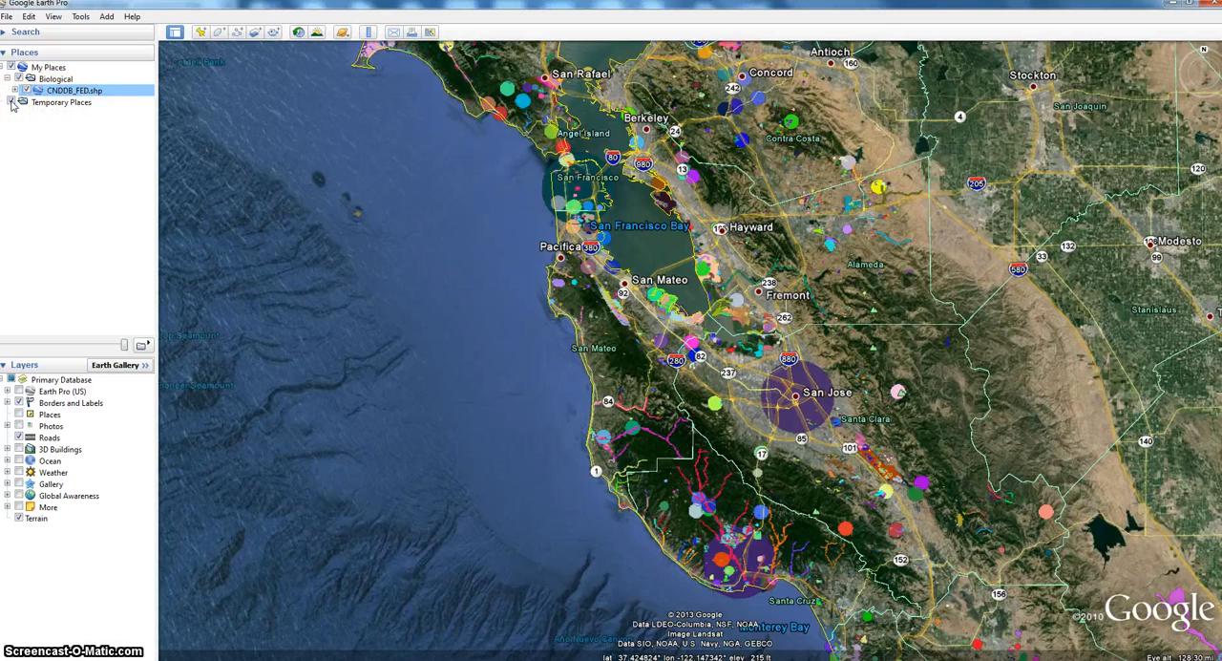
click(11, 103)
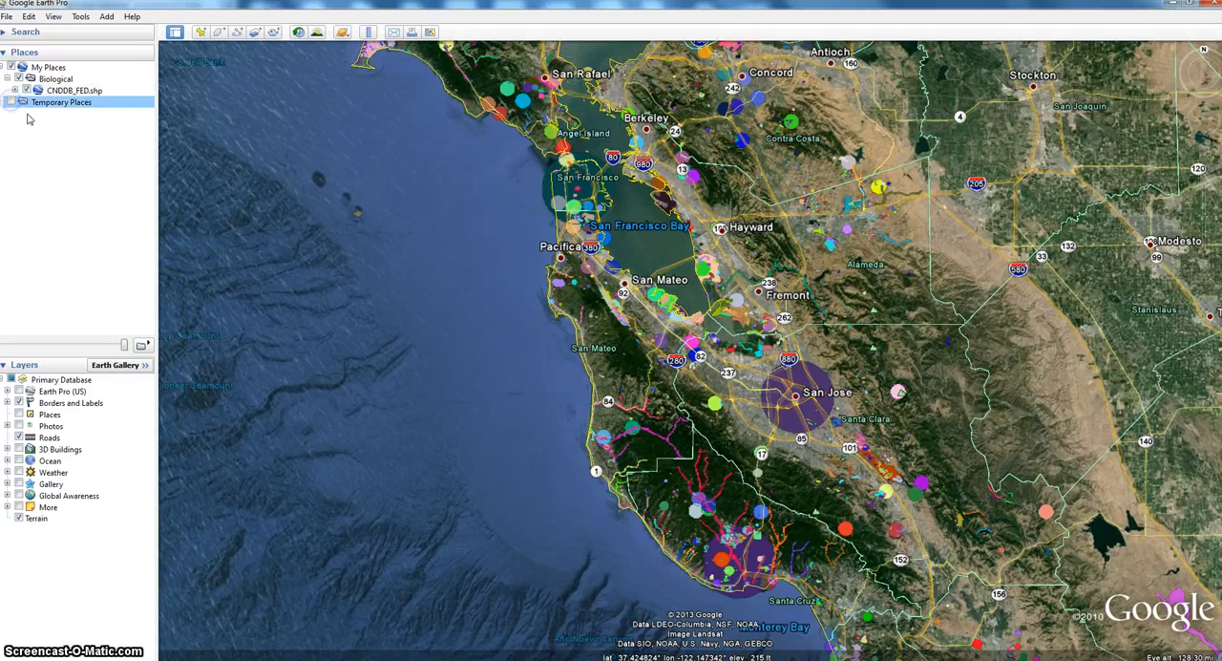